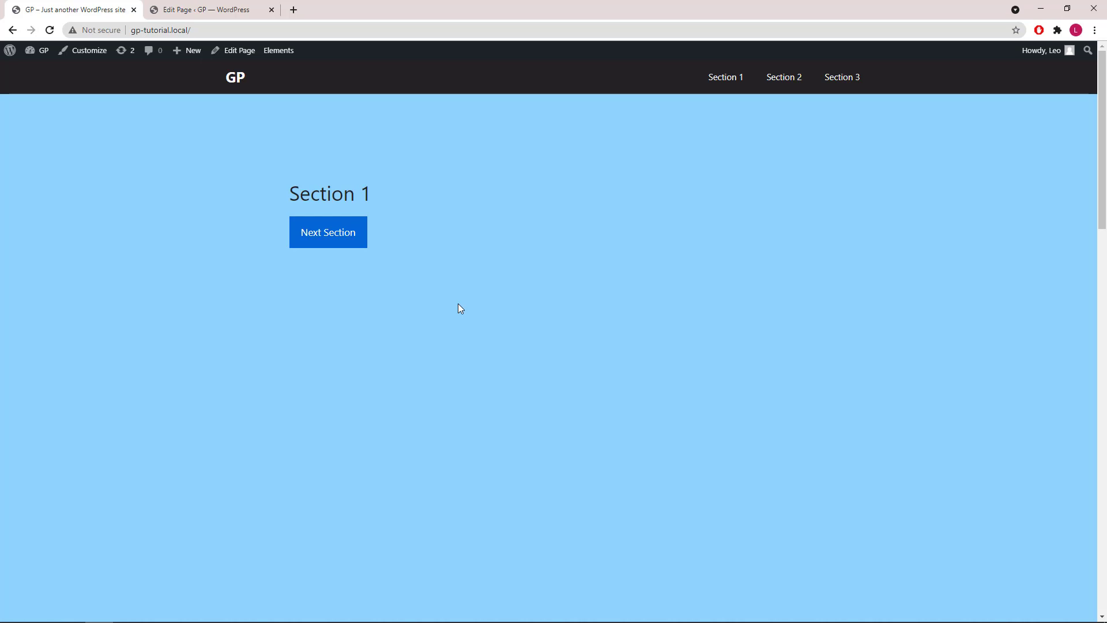
Step: Enable Smooth scroll in the Customizer's General settings, publish it, and exit to the live site
{"action": "left_click", "coordinate": [75, 54]}
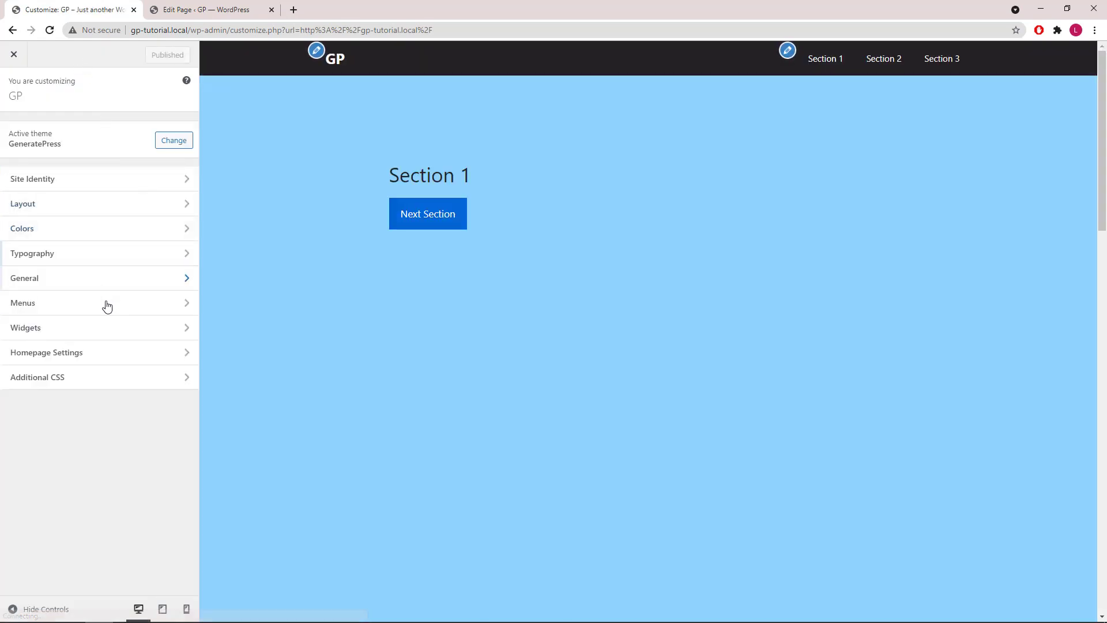
{"action": "left_click", "coordinate": [106, 279]}
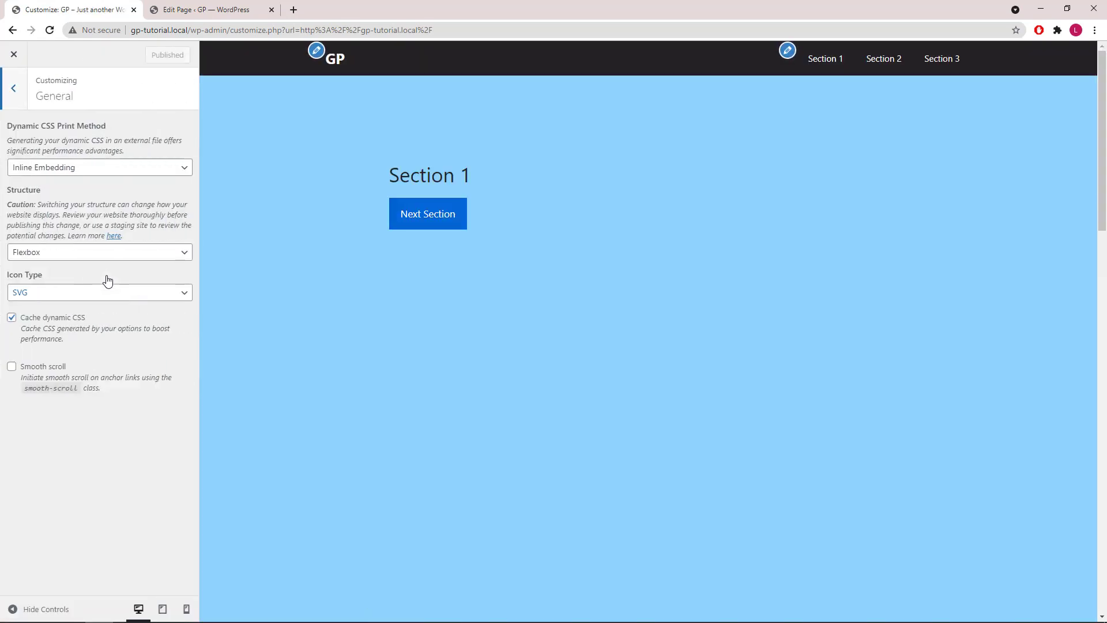
{"action": "left_click", "coordinate": [52, 371]}
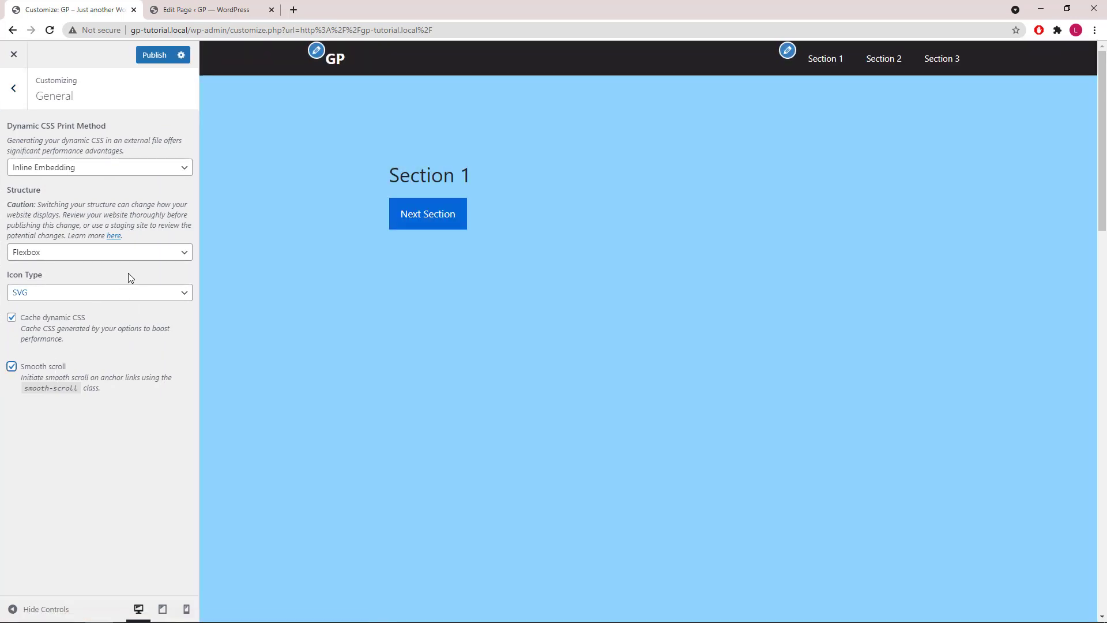
{"action": "left_click", "coordinate": [148, 56]}
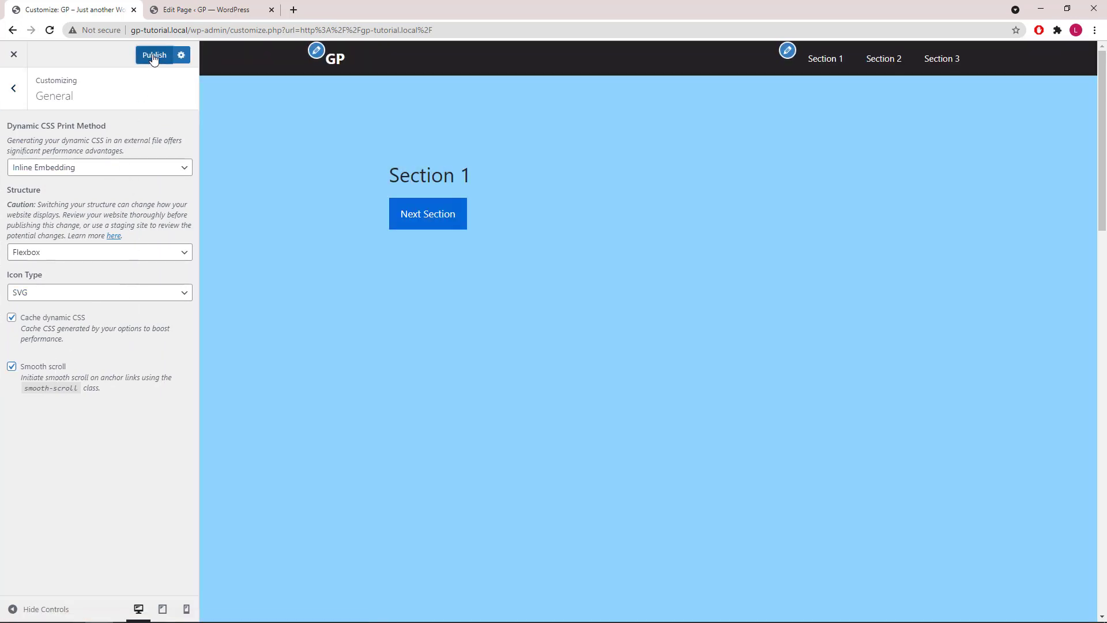
{"action": "left_click", "coordinate": [15, 55]}
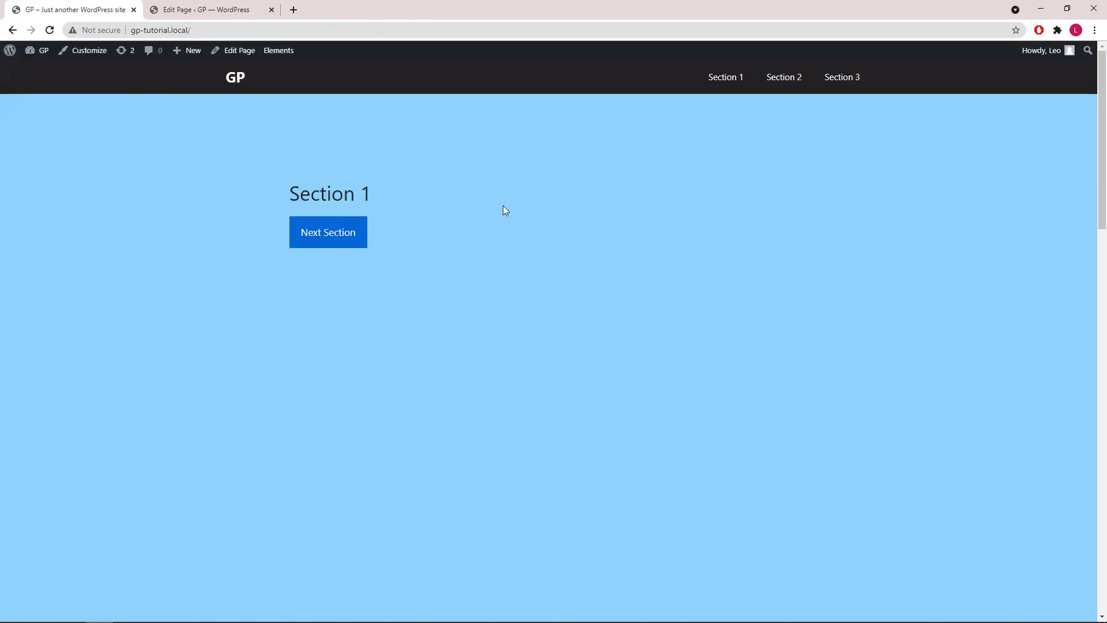
{"action": "scroll", "coordinate": [502, 205], "scroll_direction": "down", "scroll_amount": 8}
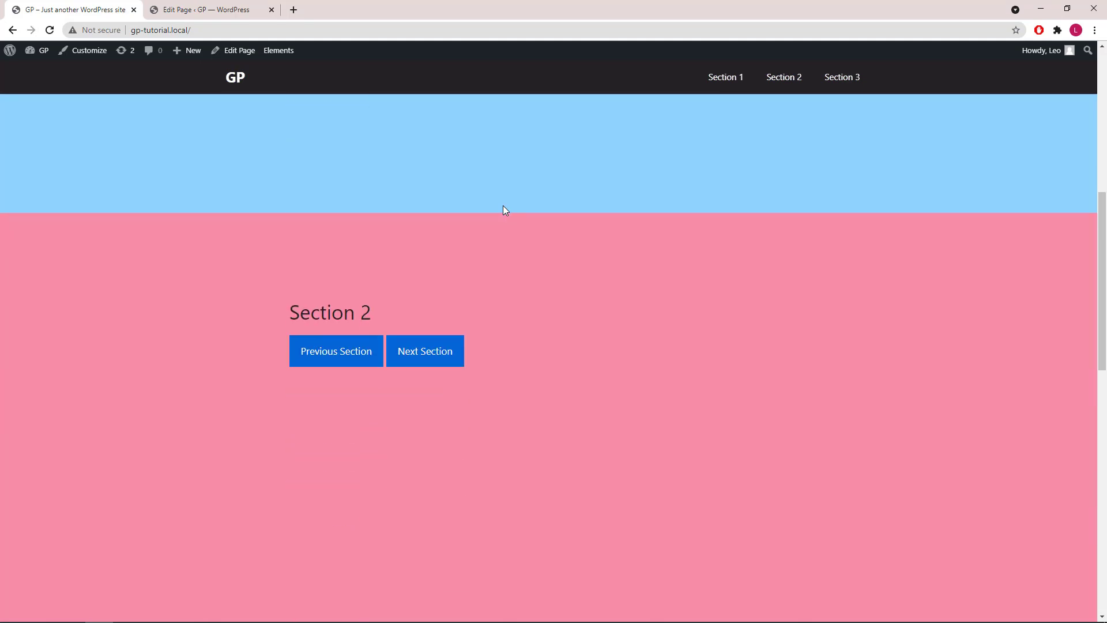
{"action": "scroll", "coordinate": [503, 205], "scroll_direction": "down", "scroll_amount": 4}
{"action": "scroll", "coordinate": [502, 206], "scroll_direction": "down", "scroll_amount": 1}
{"action": "scroll", "coordinate": [502, 205], "scroll_direction": "down", "scroll_amount": 2}
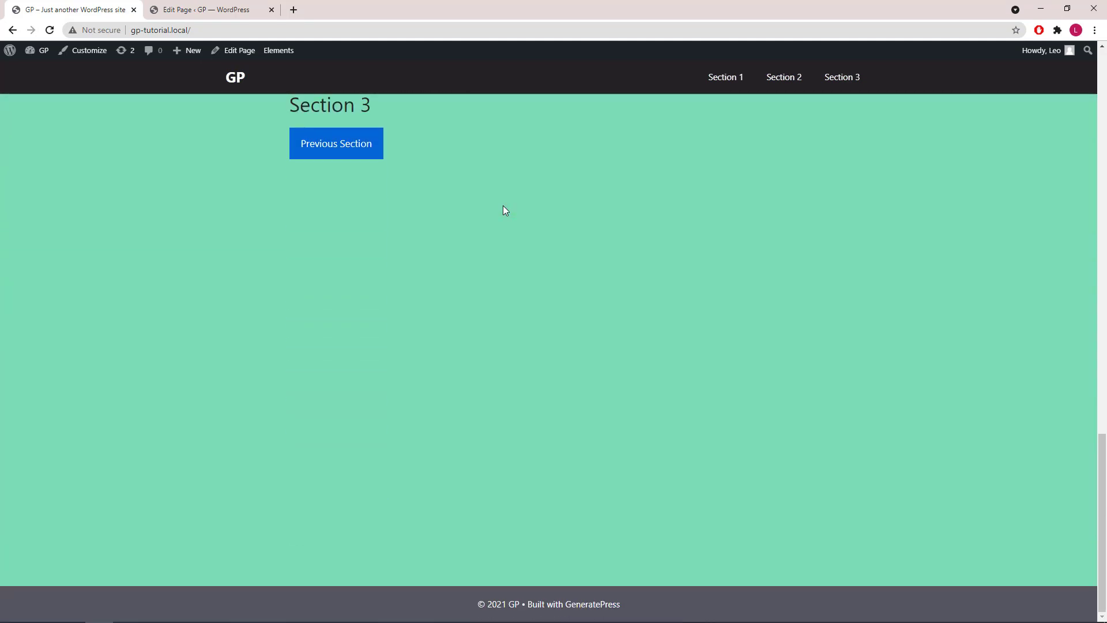
{"action": "scroll", "coordinate": [503, 205], "scroll_direction": "up", "scroll_amount": 1}
{"action": "scroll", "coordinate": [502, 210], "scroll_direction": "up", "scroll_amount": 2}
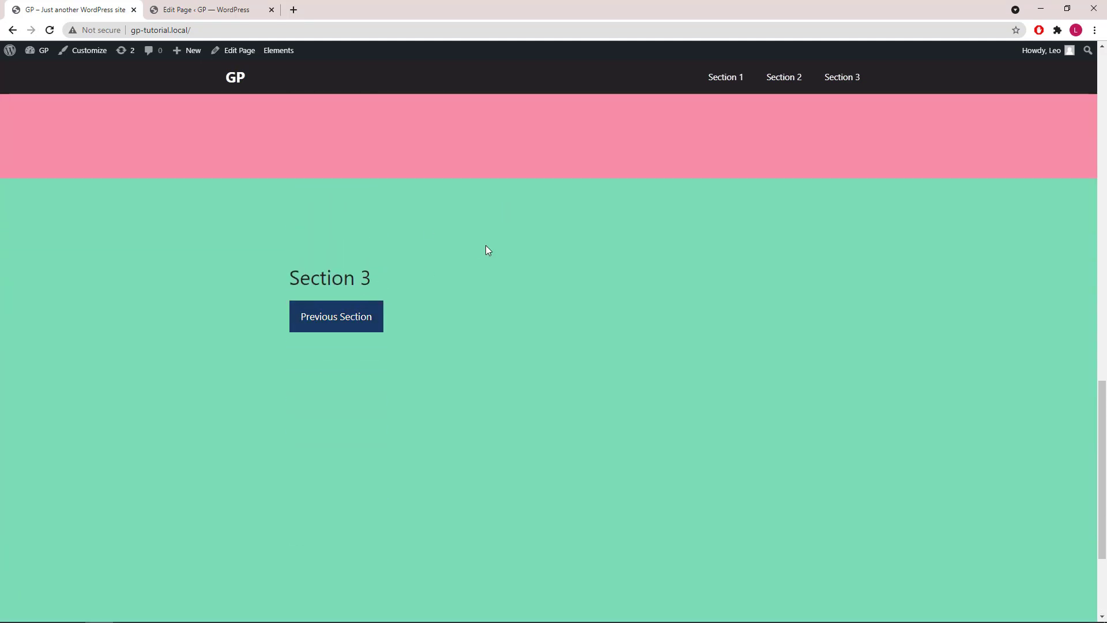
{"action": "scroll", "coordinate": [486, 249], "scroll_direction": "up", "scroll_amount": 3}
{"action": "scroll", "coordinate": [487, 250], "scroll_direction": "up", "scroll_amount": 4}
{"action": "scroll", "coordinate": [488, 250], "scroll_direction": "up", "scroll_amount": 4}
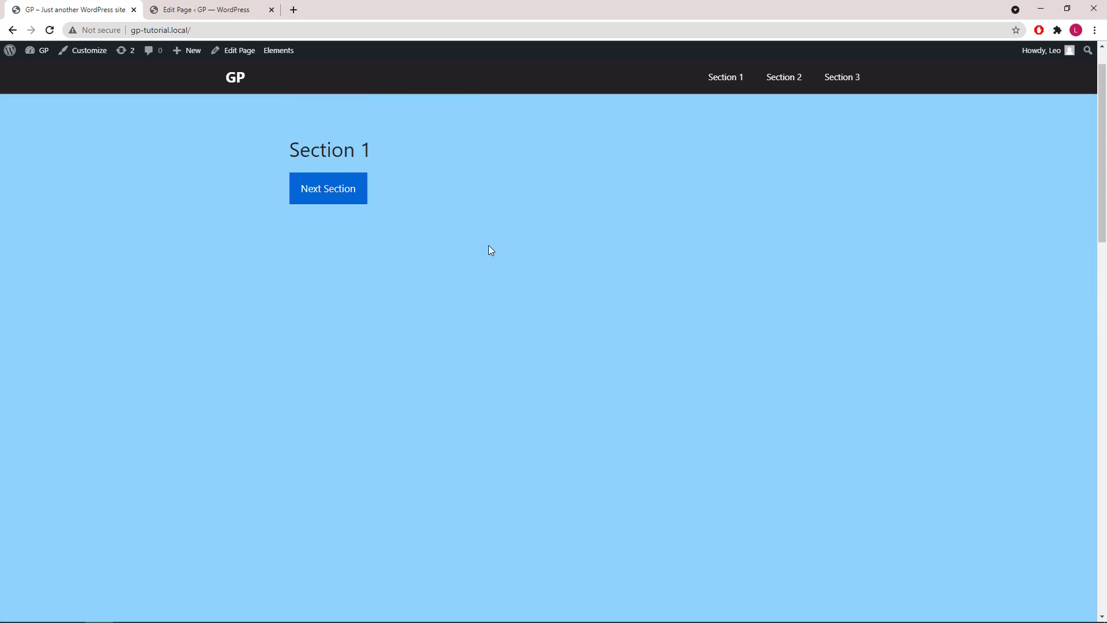
Step: Review the page's three containers with headlines and buttons in the editor's List View
{"action": "left_click", "coordinate": [156, 12]}
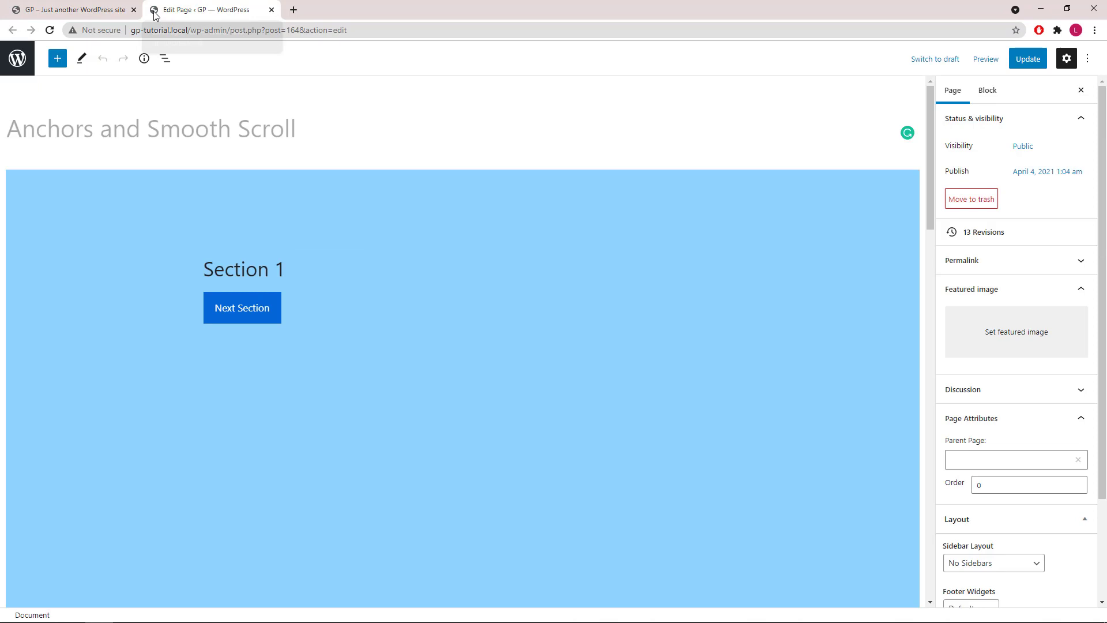
{"action": "left_click", "coordinate": [164, 60]}
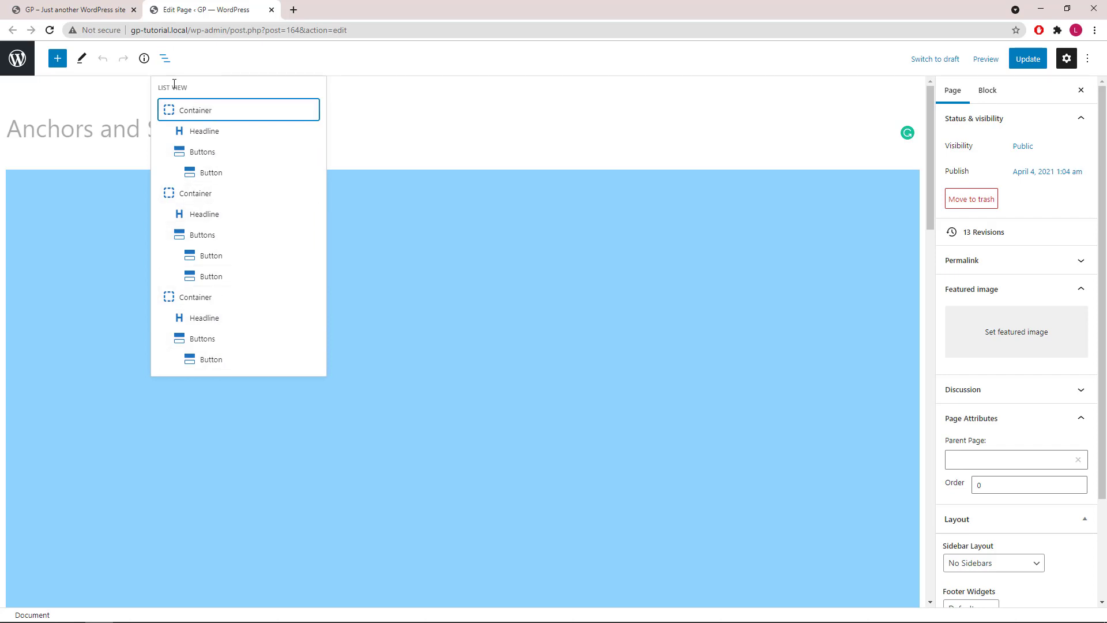
{"action": "left_click", "coordinate": [165, 58]}
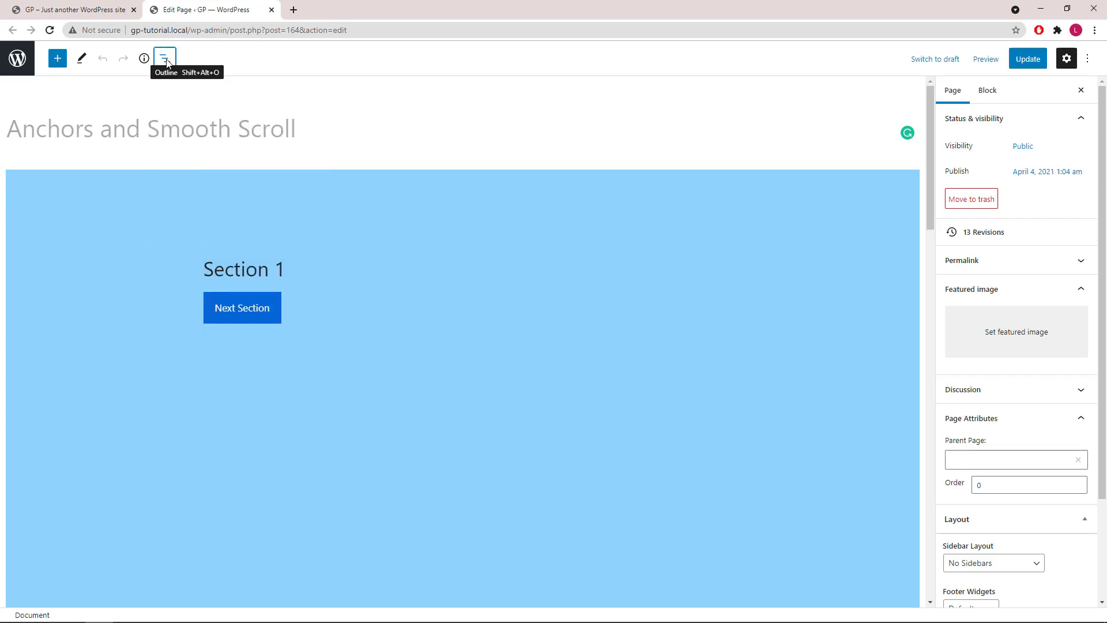
{"action": "left_click", "coordinate": [59, 207]}
{"action": "left_click", "coordinate": [59, 211]}
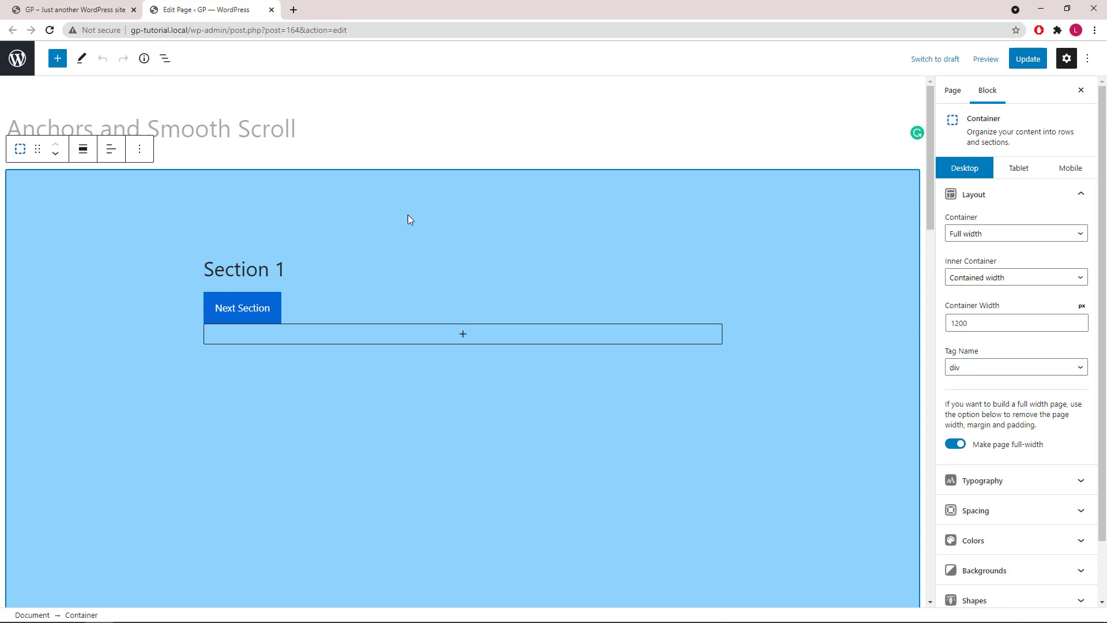
{"action": "left_click", "coordinate": [1082, 195]}
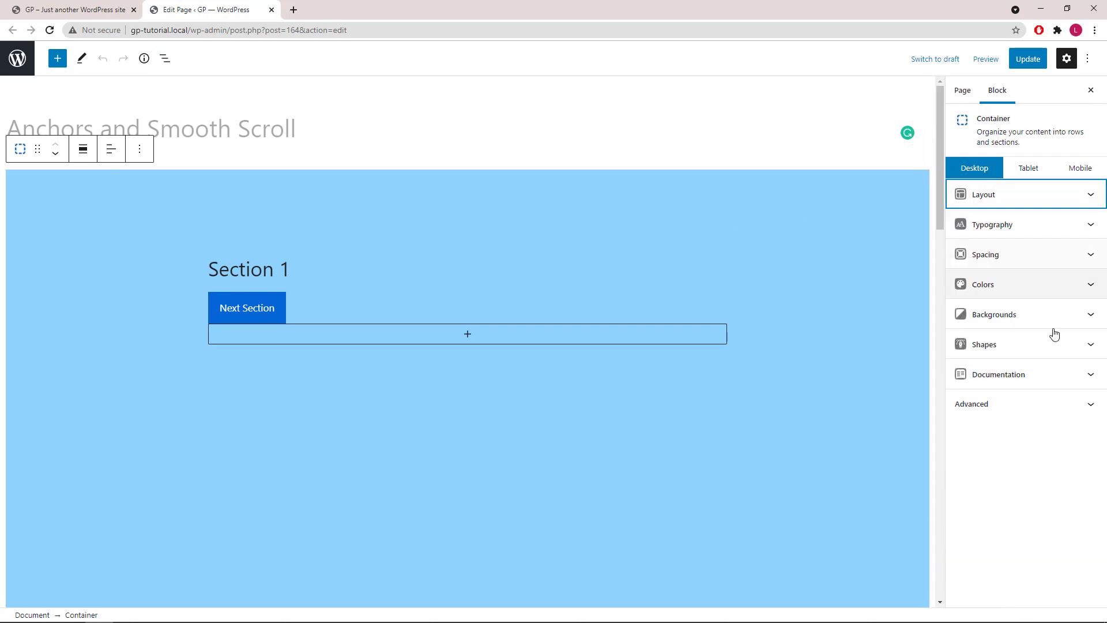
{"action": "left_click", "coordinate": [1091, 409]}
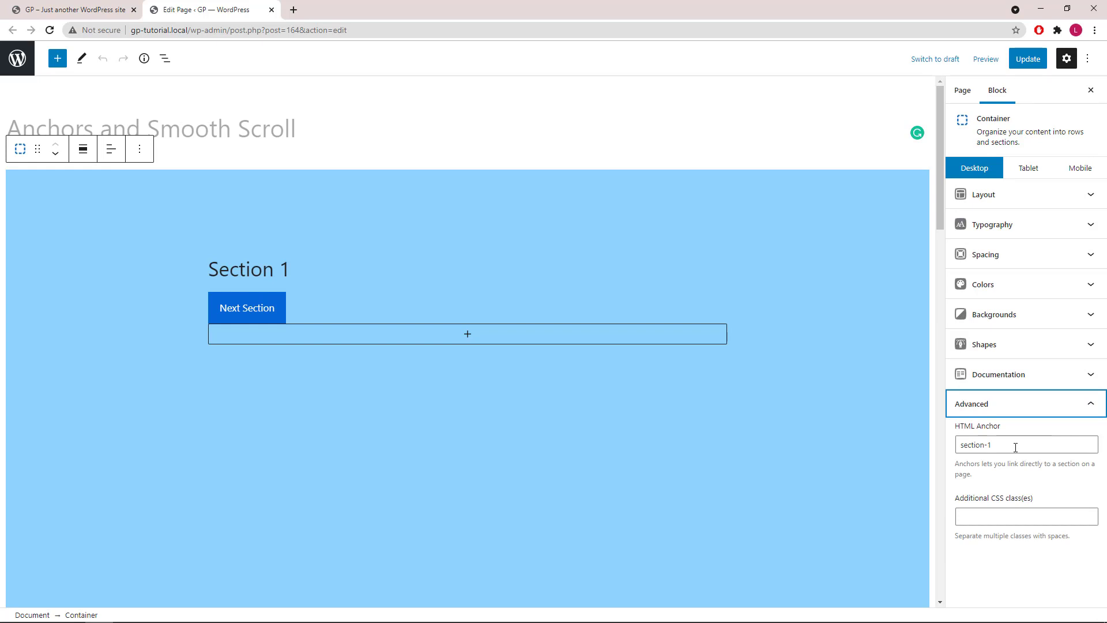
{"action": "left_click_drag", "start_coordinate": [1016, 447], "coordinate": [946, 451]}
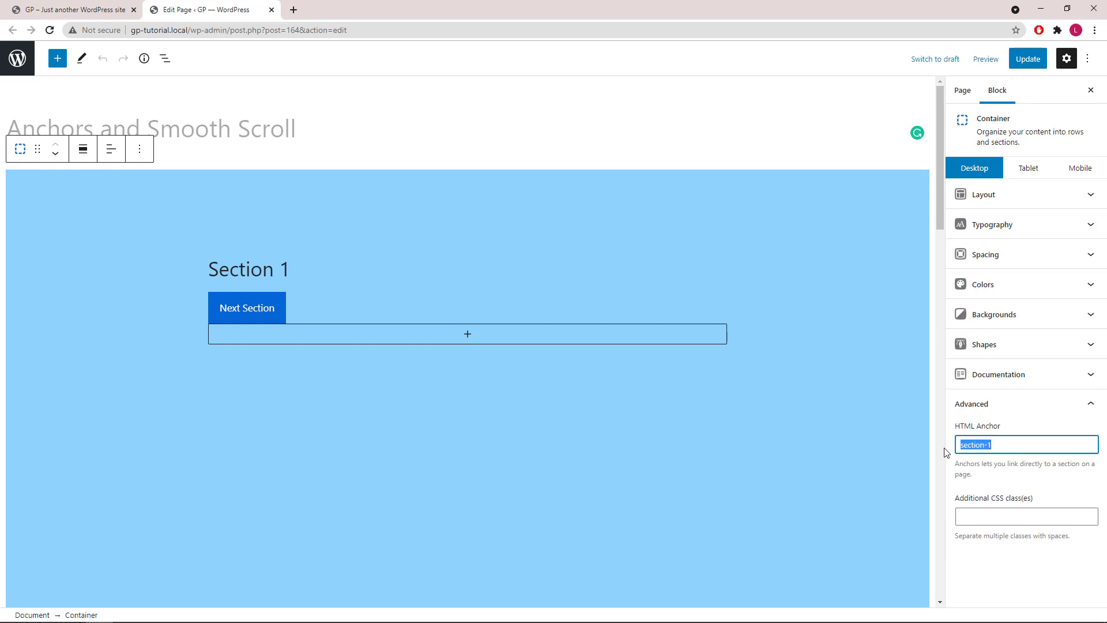
{"action": "scroll", "coordinate": [890, 395], "scroll_direction": "down", "scroll_amount": 5}
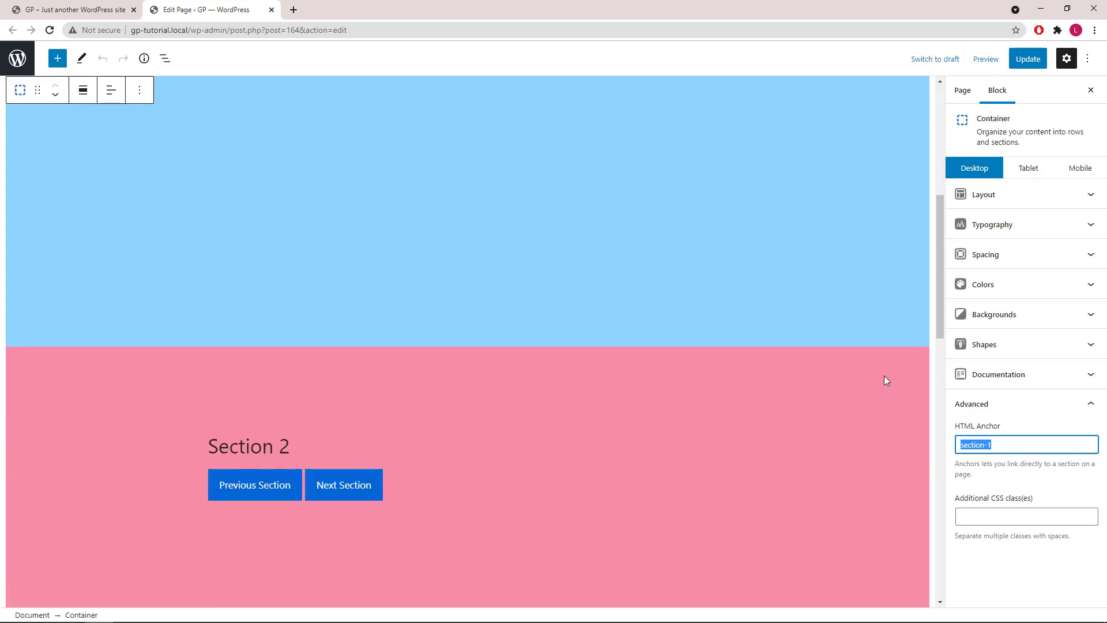
{"action": "left_click", "coordinate": [885, 375]}
{"action": "scroll", "coordinate": [989, 363], "scroll_direction": "down", "scroll_amount": 3}
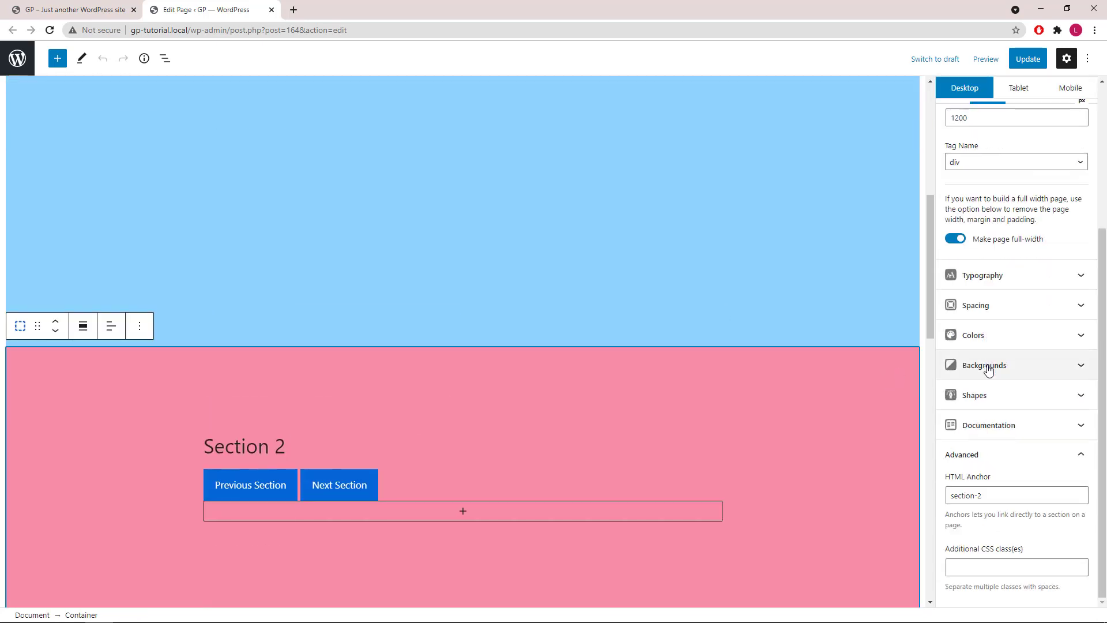
{"action": "left_click", "coordinate": [992, 490]}
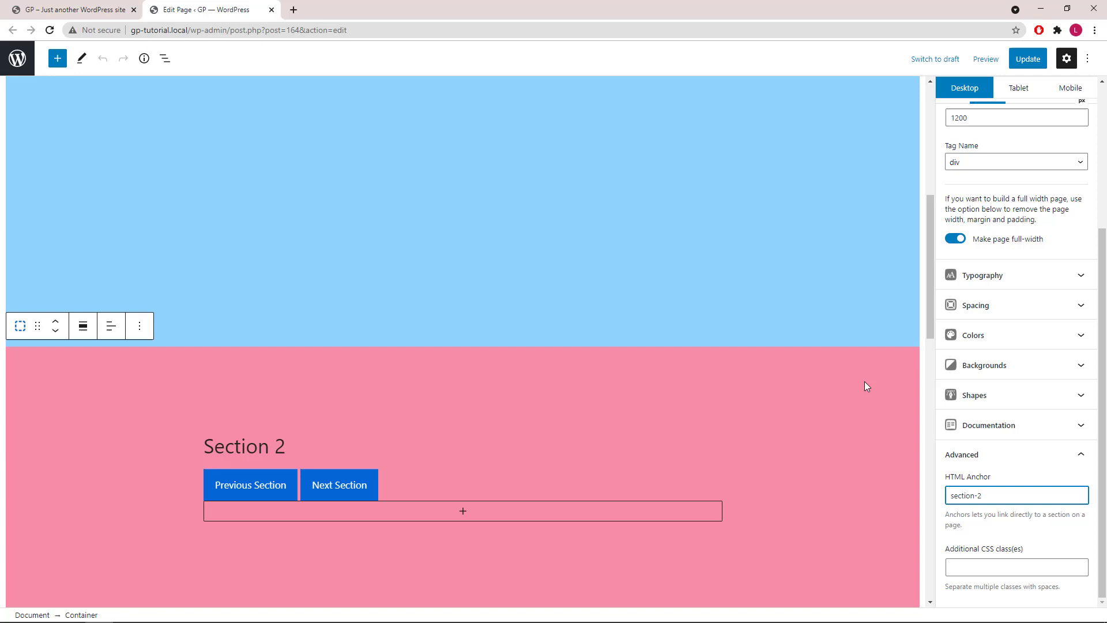
{"action": "scroll", "coordinate": [864, 380], "scroll_direction": "down", "scroll_amount": 3}
{"action": "scroll", "coordinate": [863, 375], "scroll_direction": "down", "scroll_amount": 2}
{"action": "left_click", "coordinate": [832, 303]}
{"action": "left_click", "coordinate": [840, 281]}
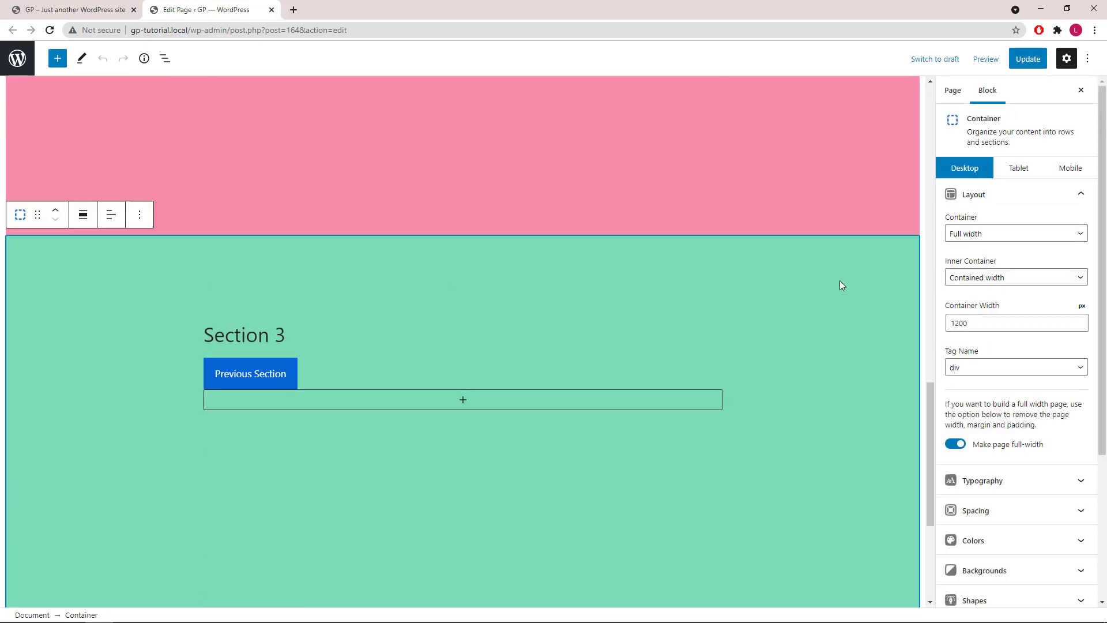
{"action": "scroll", "coordinate": [1010, 539], "scroll_direction": "down", "scroll_amount": 5}
{"action": "left_click", "coordinate": [1001, 497]}
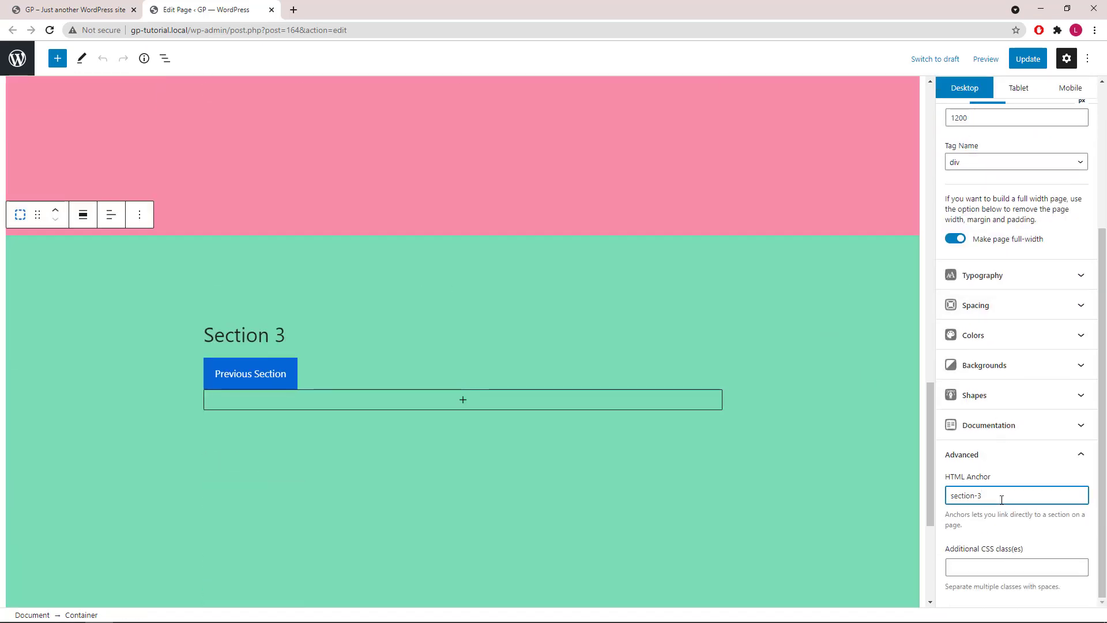
{"action": "scroll", "coordinate": [658, 340], "scroll_direction": "up", "scroll_amount": 1}
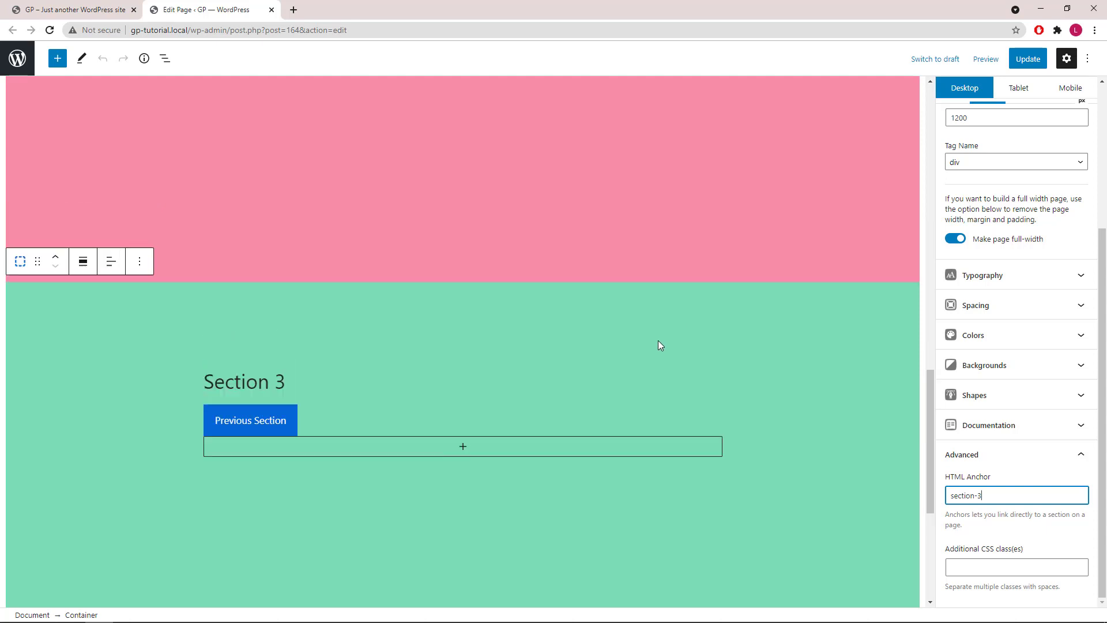
{"action": "scroll", "coordinate": [657, 342], "scroll_direction": "up", "scroll_amount": 4}
{"action": "scroll", "coordinate": [657, 347], "scroll_direction": "up", "scroll_amount": 4}
{"action": "scroll", "coordinate": [658, 348], "scroll_direction": "up", "scroll_amount": 1}
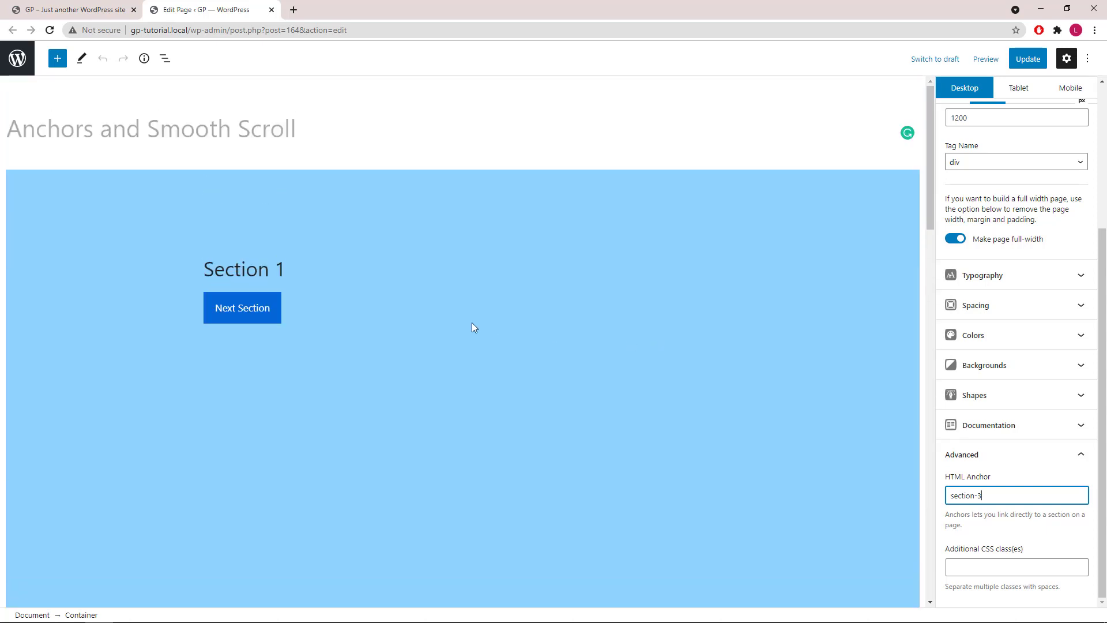
Step: Set links on Section 1's Next button and Section 2's Previous/Next buttons (#section-1, #section-3)
{"action": "left_click", "coordinate": [243, 309]}
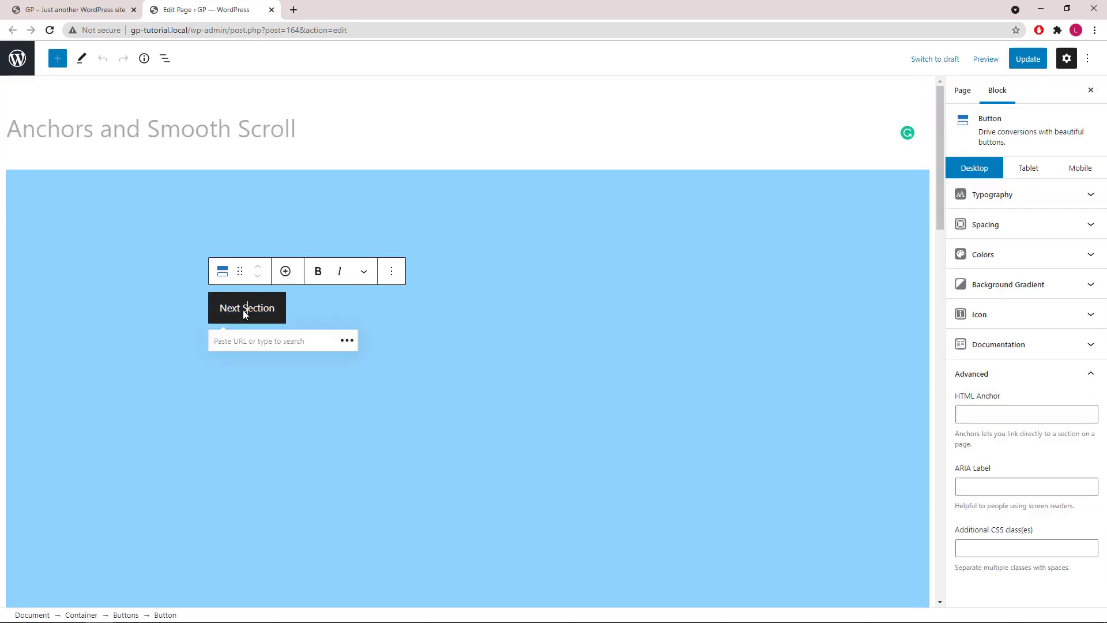
{"action": "left_click", "coordinate": [232, 341]}
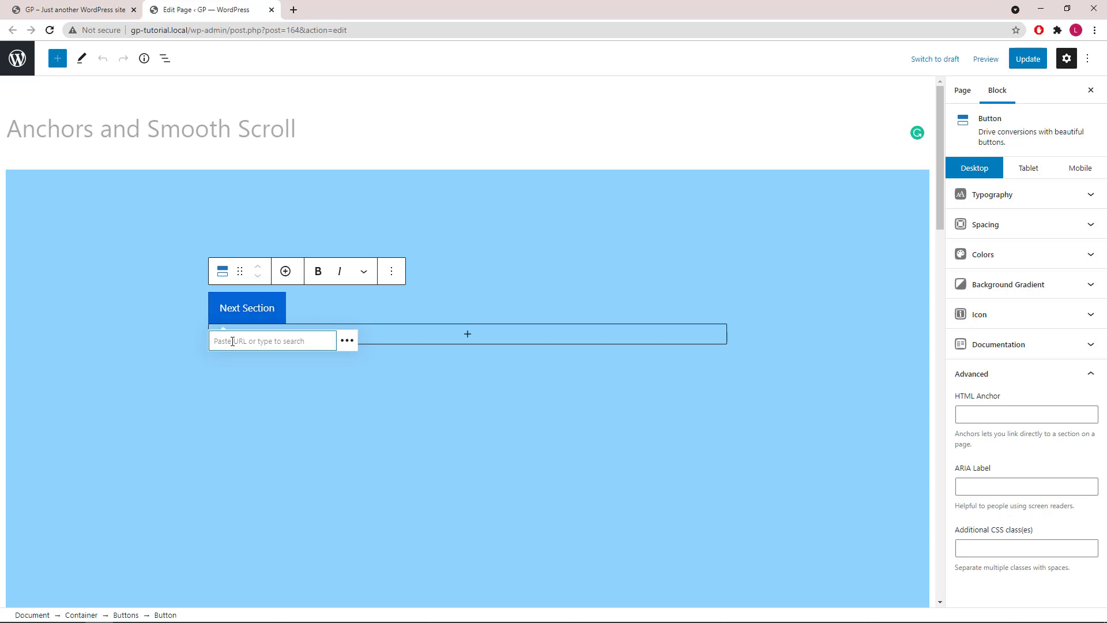
{"action": "type", "text": "#section-2"}
{"action": "scroll", "coordinate": [290, 341], "scroll_direction": "down", "scroll_amount": 5}
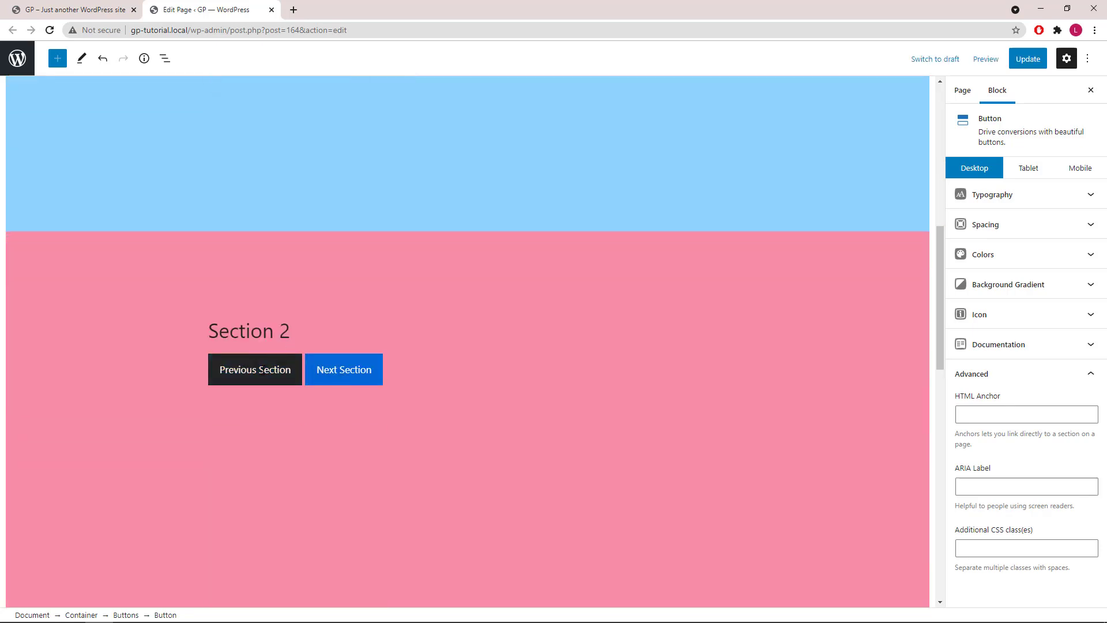
{"action": "left_click", "coordinate": [262, 370]}
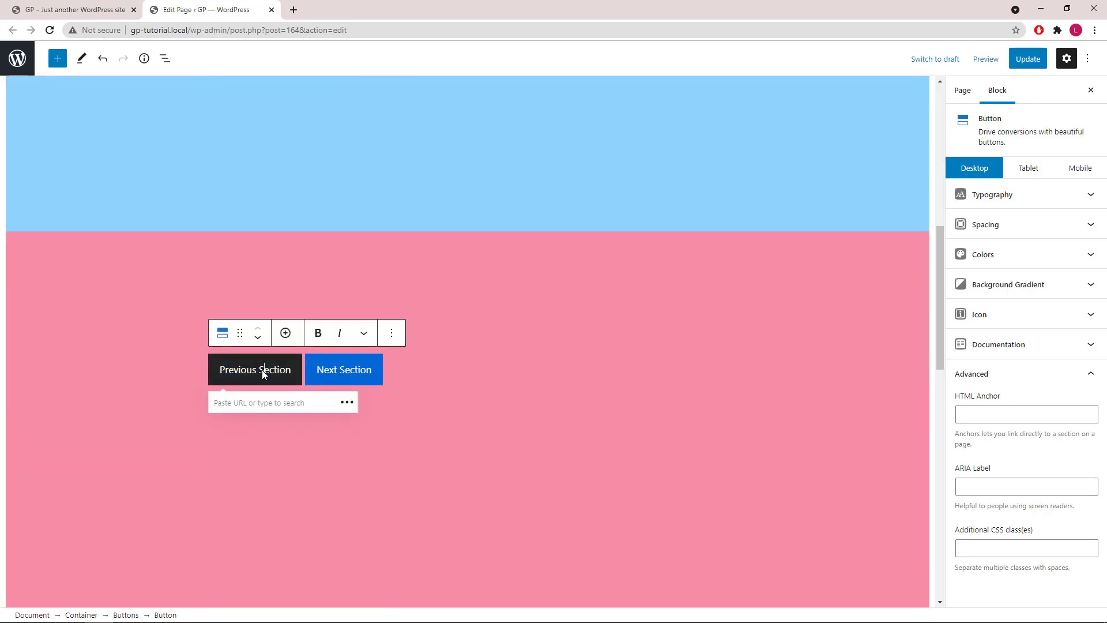
{"action": "left_click", "coordinate": [262, 400]}
{"action": "type", "text": "#section-"}
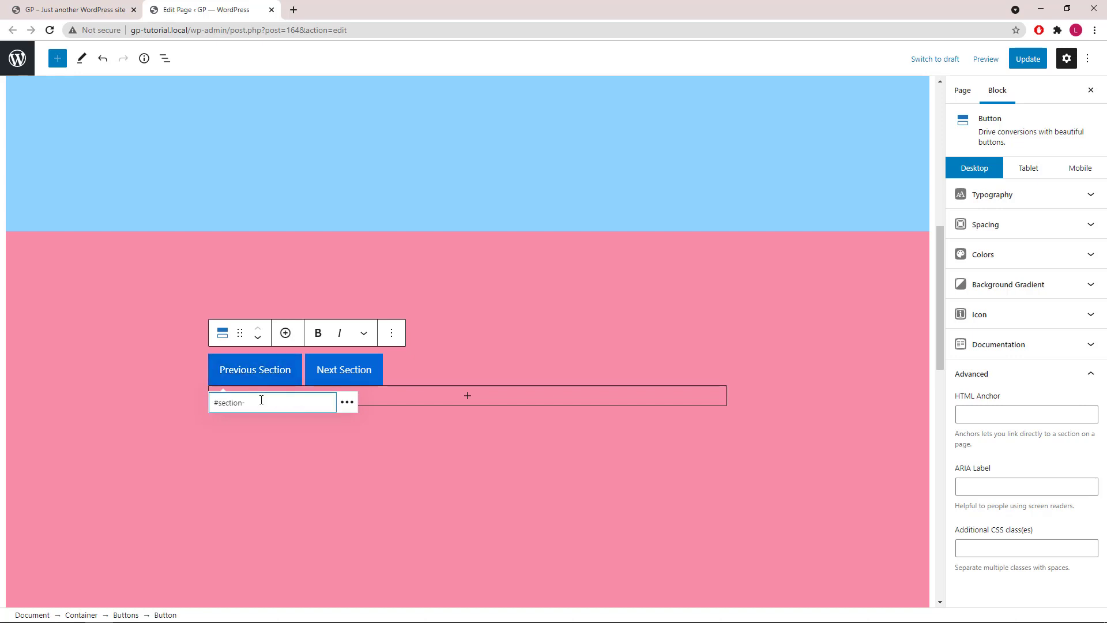
{"action": "type", "text": "1"}
{"action": "left_click", "coordinate": [337, 373]}
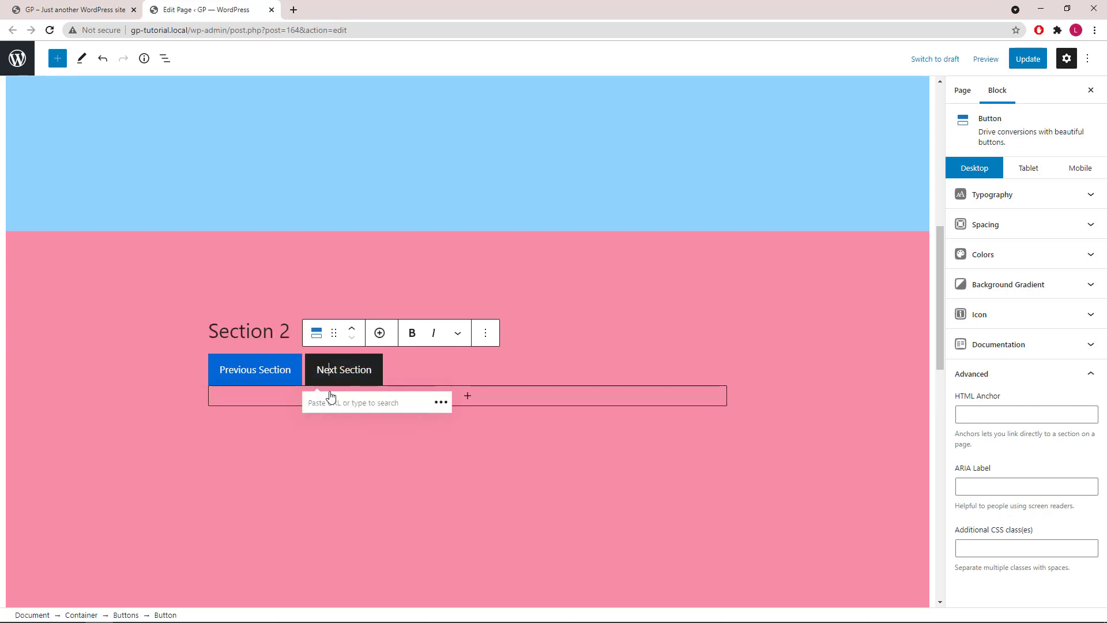
{"action": "left_click", "coordinate": [335, 403]}
{"action": "type", "text": "#section-"}
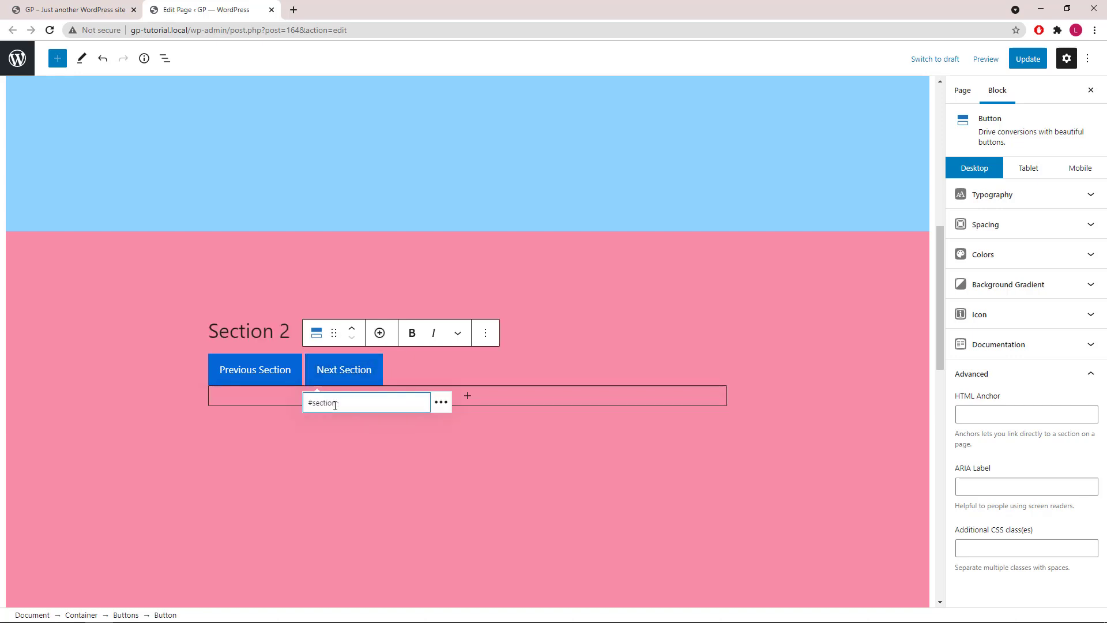
{"action": "type", "text": "2"}
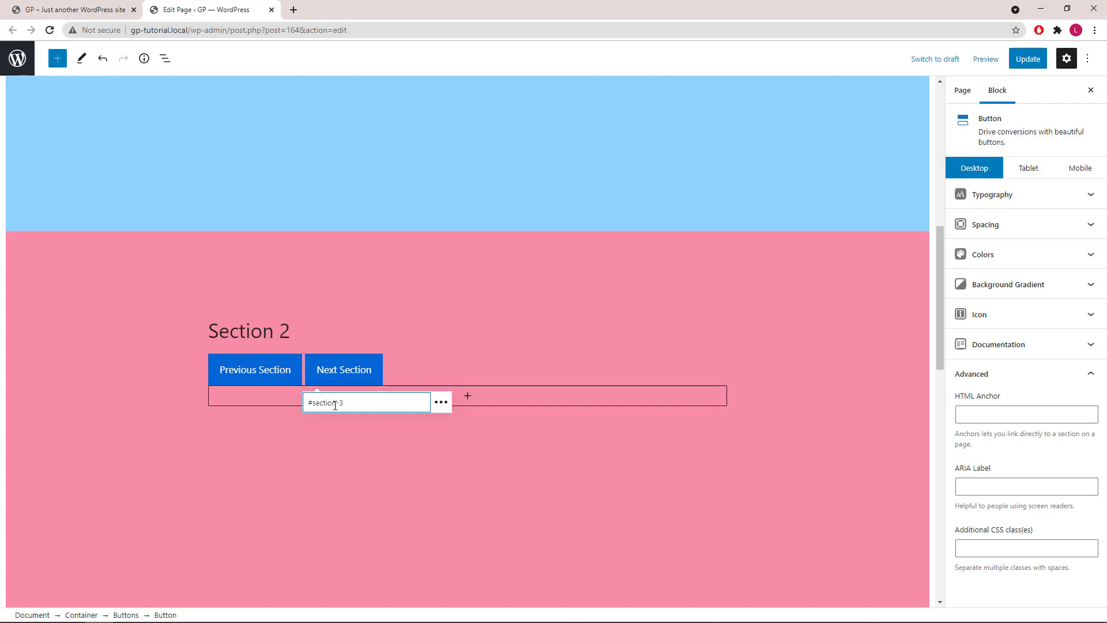
{"action": "scroll", "coordinate": [325, 407], "scroll_direction": "down", "scroll_amount": 5}
{"action": "scroll", "coordinate": [325, 406], "scroll_direction": "down", "scroll_amount": 3}
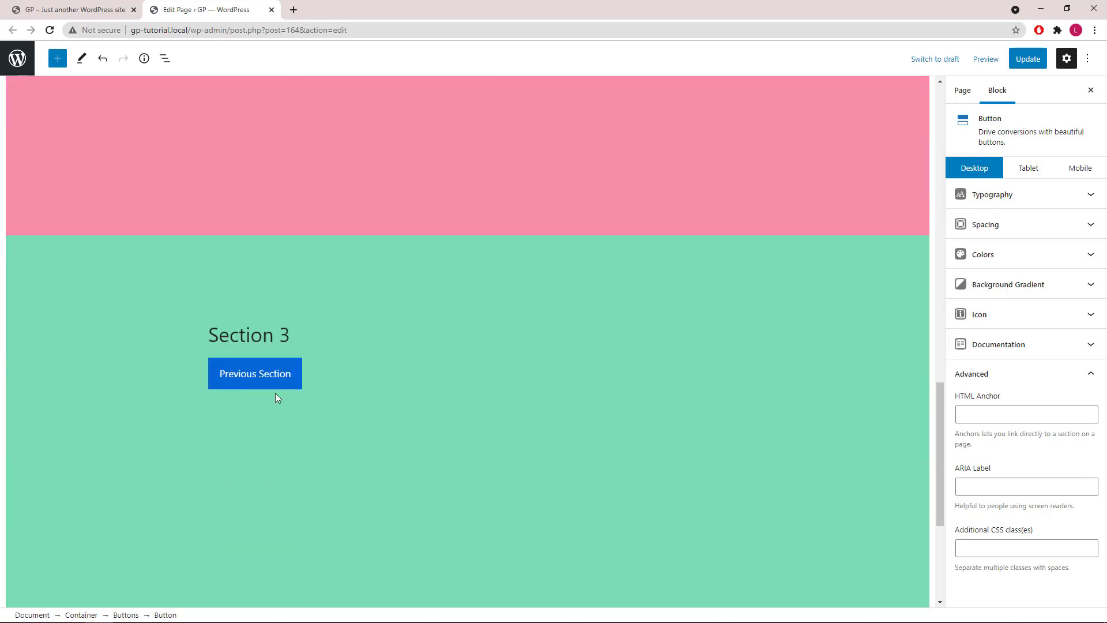
Step: Link Section 3's Previous Section button to #section-2 and update the page
{"action": "left_click", "coordinate": [248, 376]}
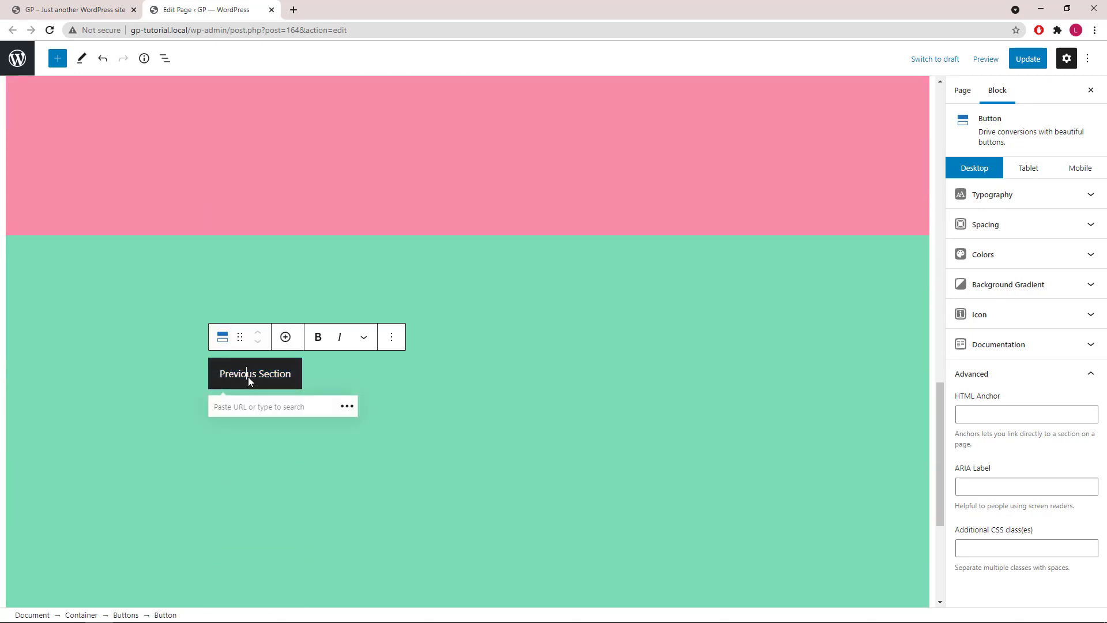
{"action": "left_click", "coordinate": [258, 405]}
{"action": "type", "text": "#section-"}
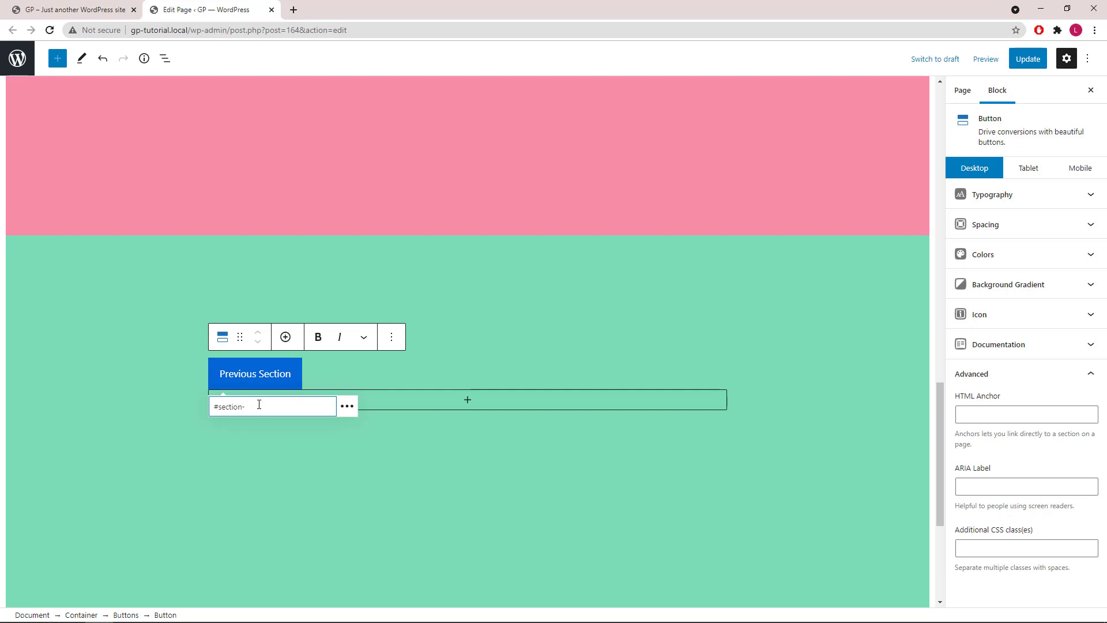
{"action": "type", "text": "2"}
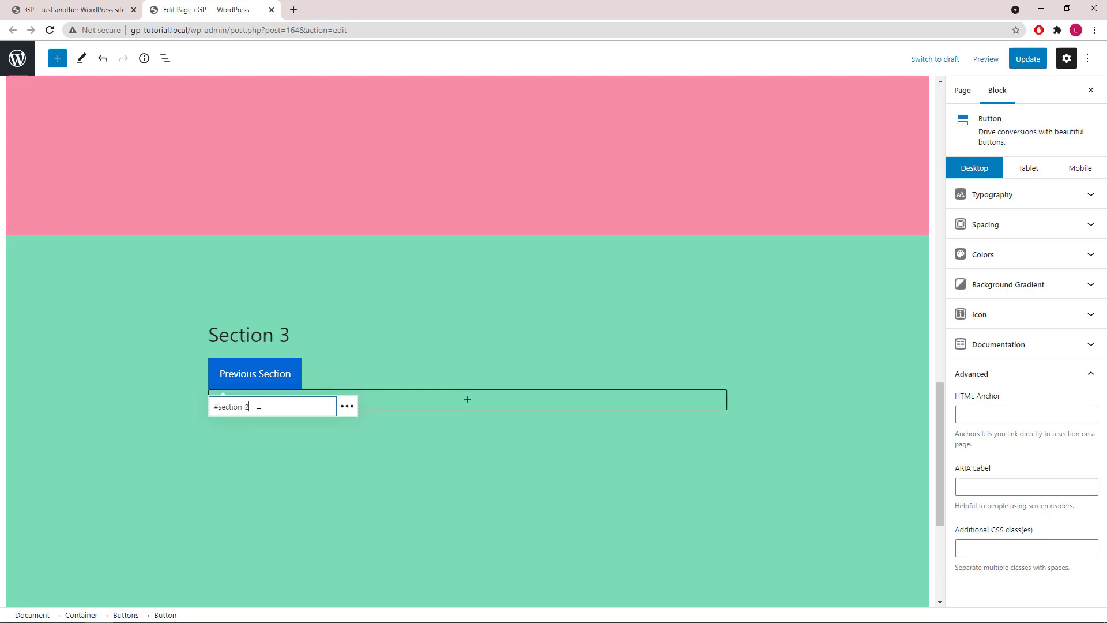
{"action": "scroll", "coordinate": [259, 405], "scroll_direction": "up", "scroll_amount": 1}
{"action": "scroll", "coordinate": [275, 422], "scroll_direction": "up", "scroll_amount": 4}
{"action": "scroll", "coordinate": [276, 424], "scroll_direction": "up", "scroll_amount": 7}
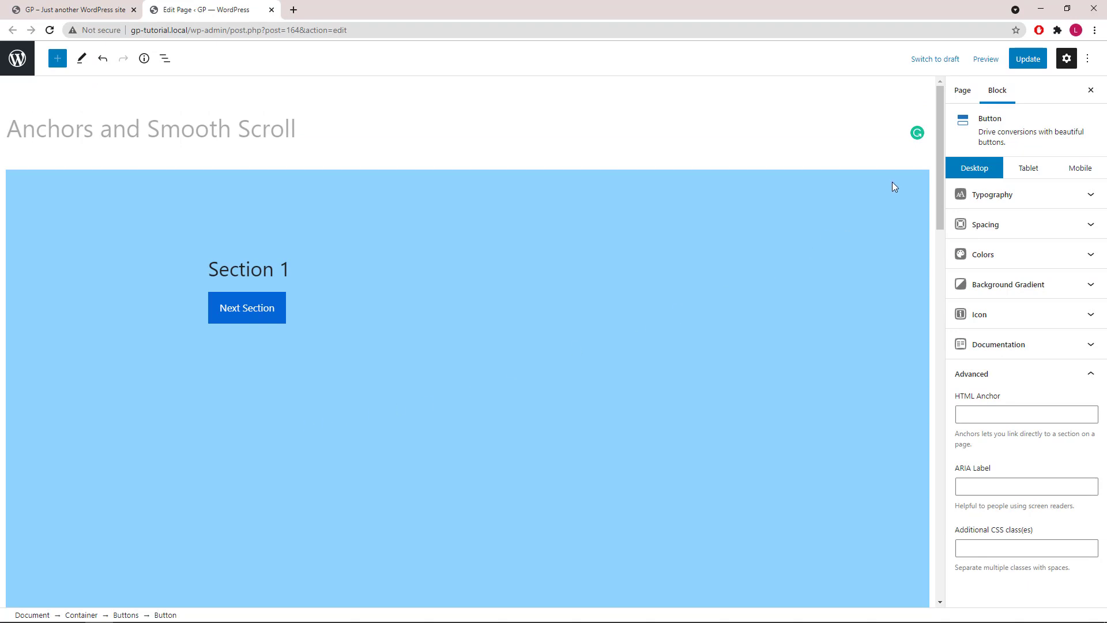
{"action": "left_click", "coordinate": [1021, 65]}
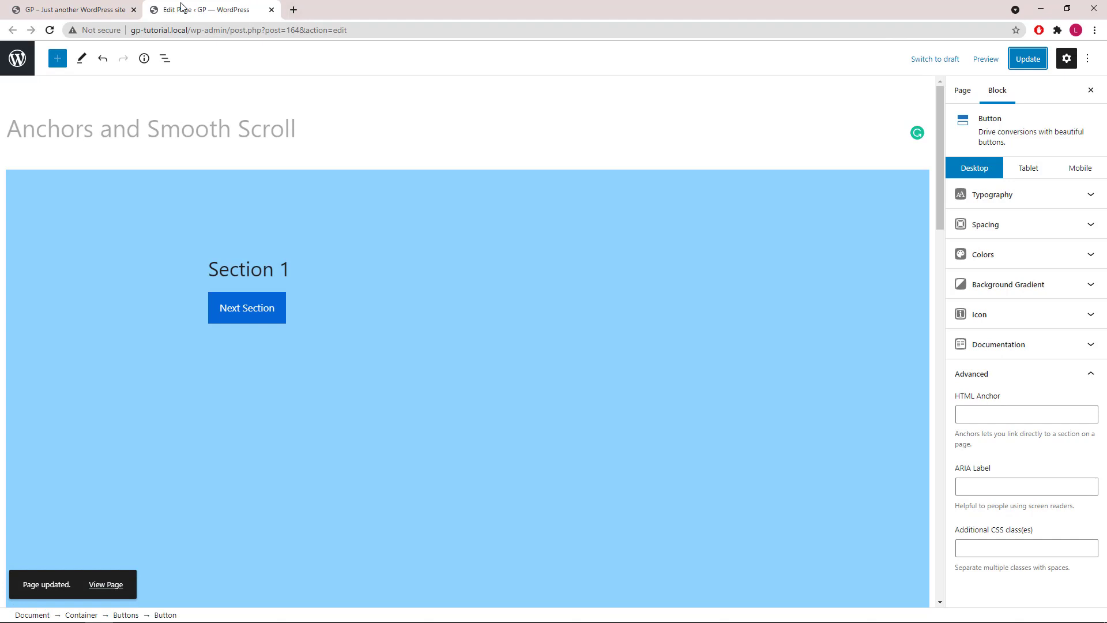
{"action": "left_click", "coordinate": [15, 13]}
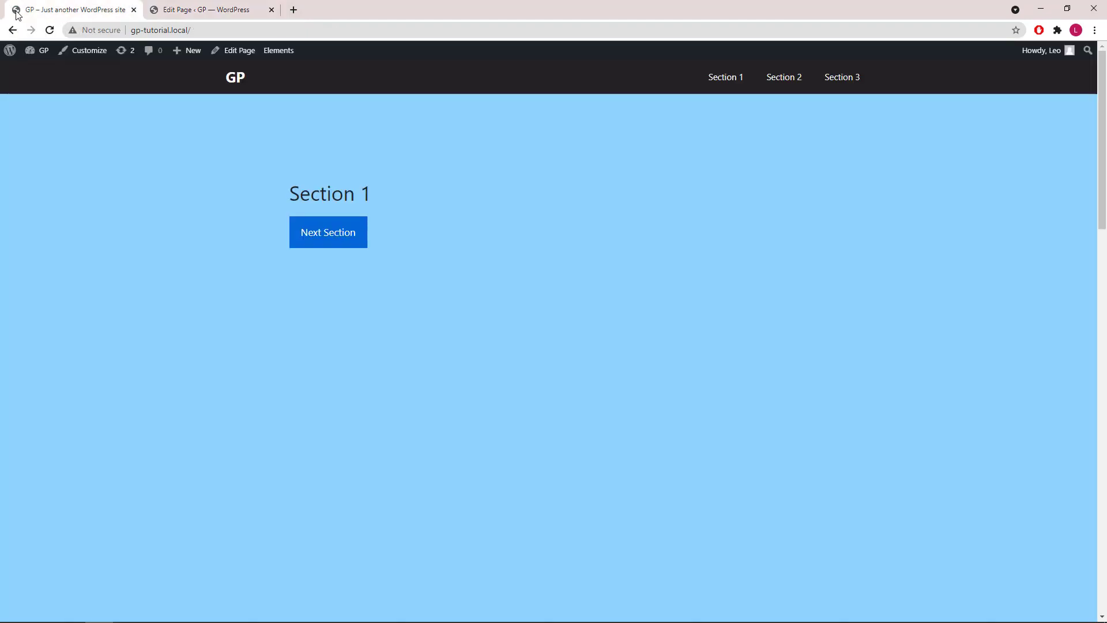
{"action": "right_click", "coordinate": [174, 172]}
{"action": "left_click", "coordinate": [202, 204]}
{"action": "left_click", "coordinate": [332, 237]}
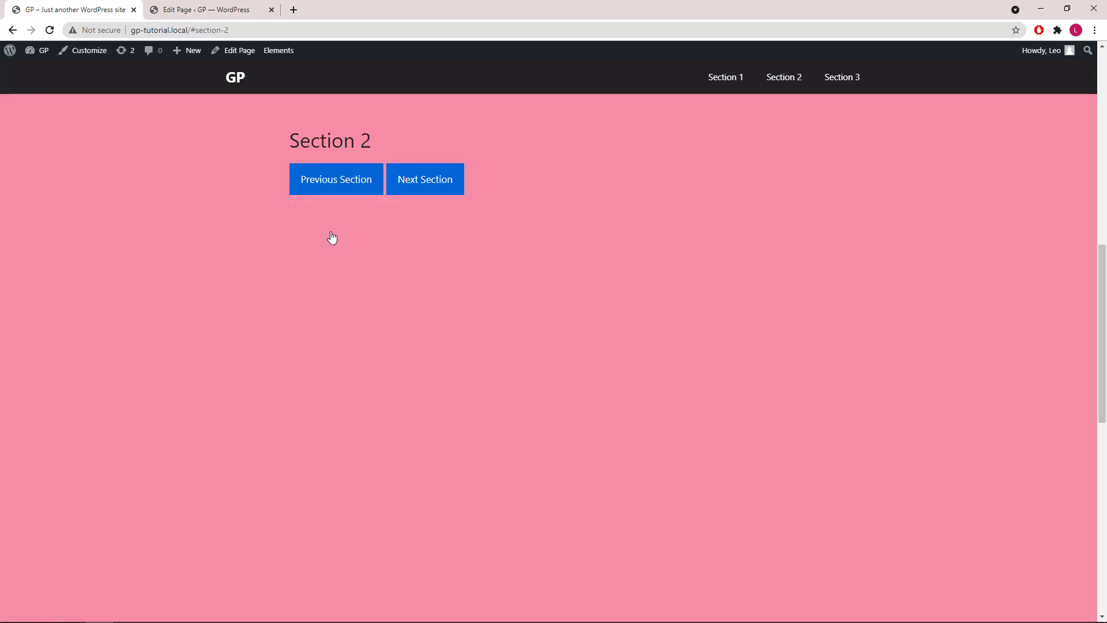
{"action": "left_click", "coordinate": [341, 188]}
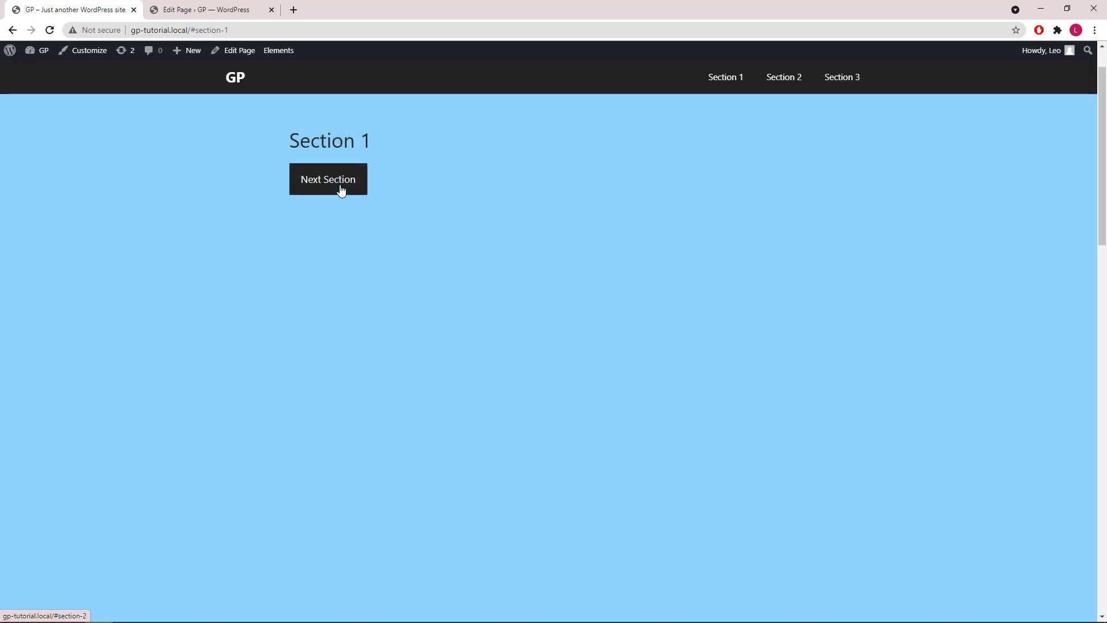
{"action": "left_click", "coordinate": [342, 191]}
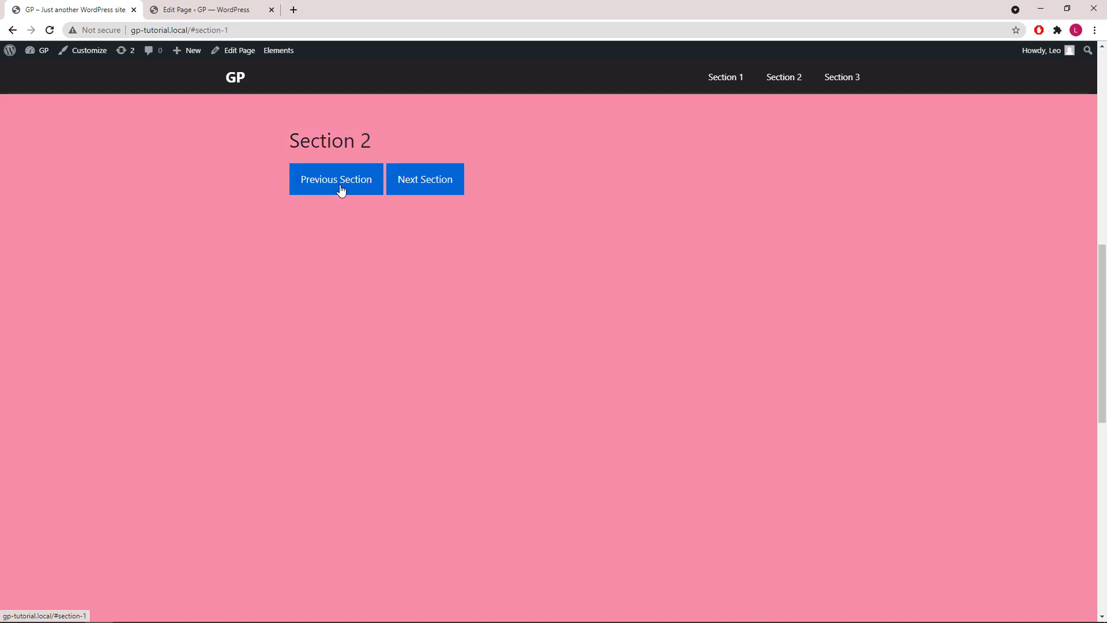
{"action": "left_click", "coordinate": [415, 190]}
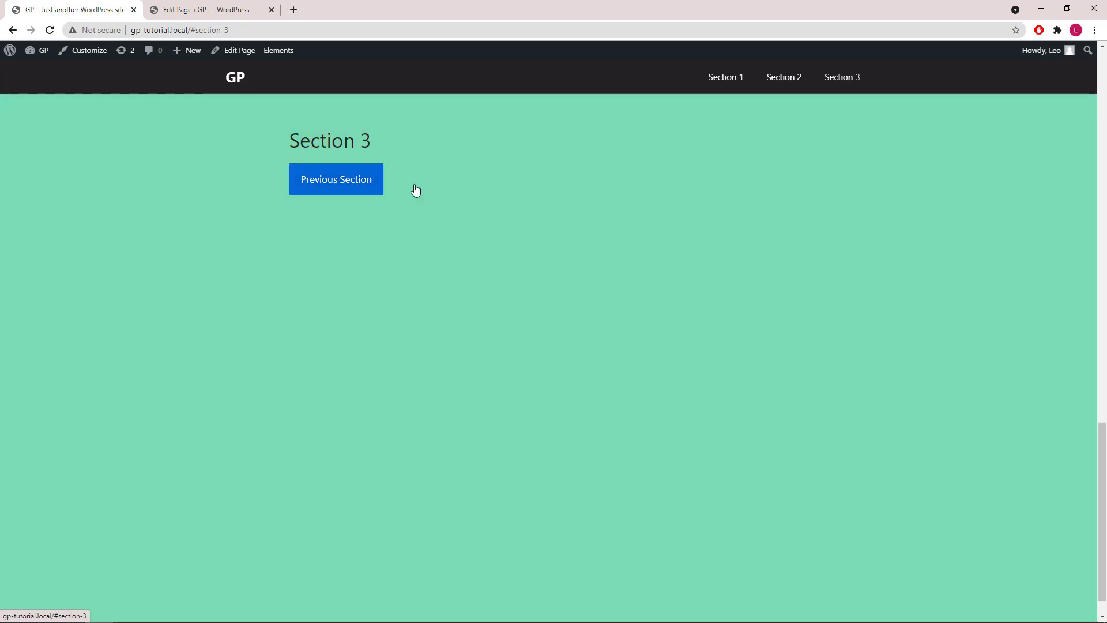
{"action": "left_click", "coordinate": [329, 190]}
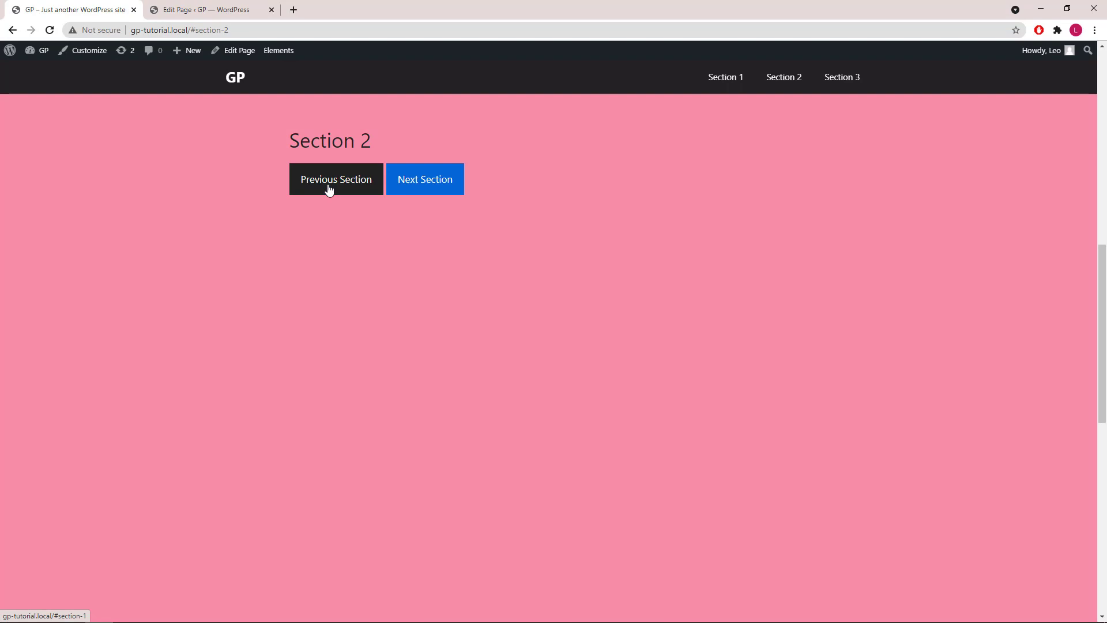
{"action": "left_click", "coordinate": [329, 191]}
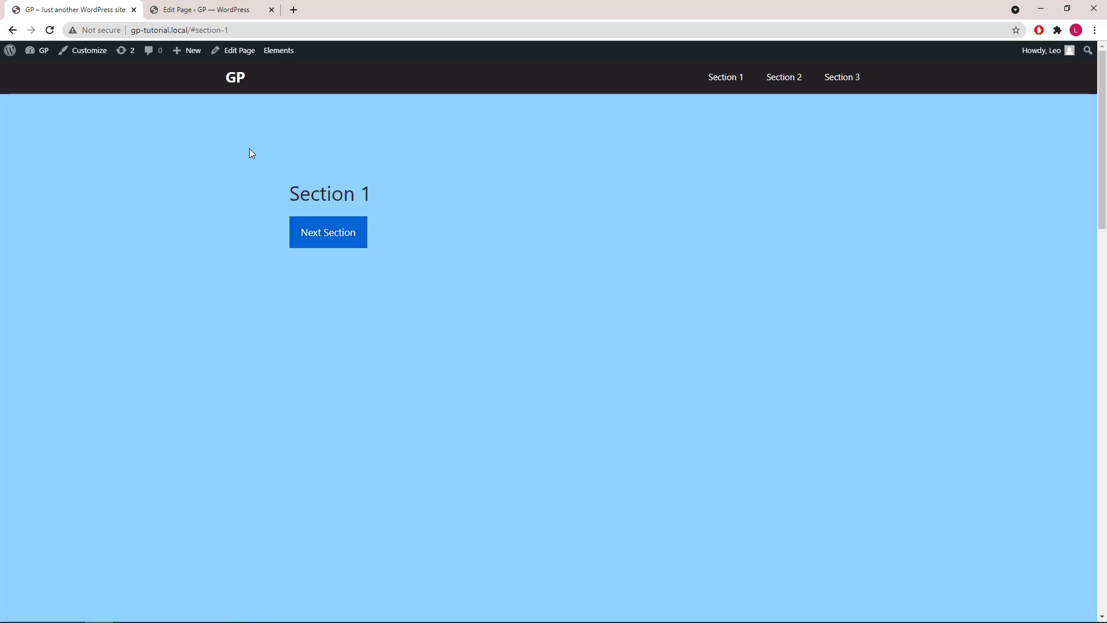
{"action": "left_click", "coordinate": [155, 12]}
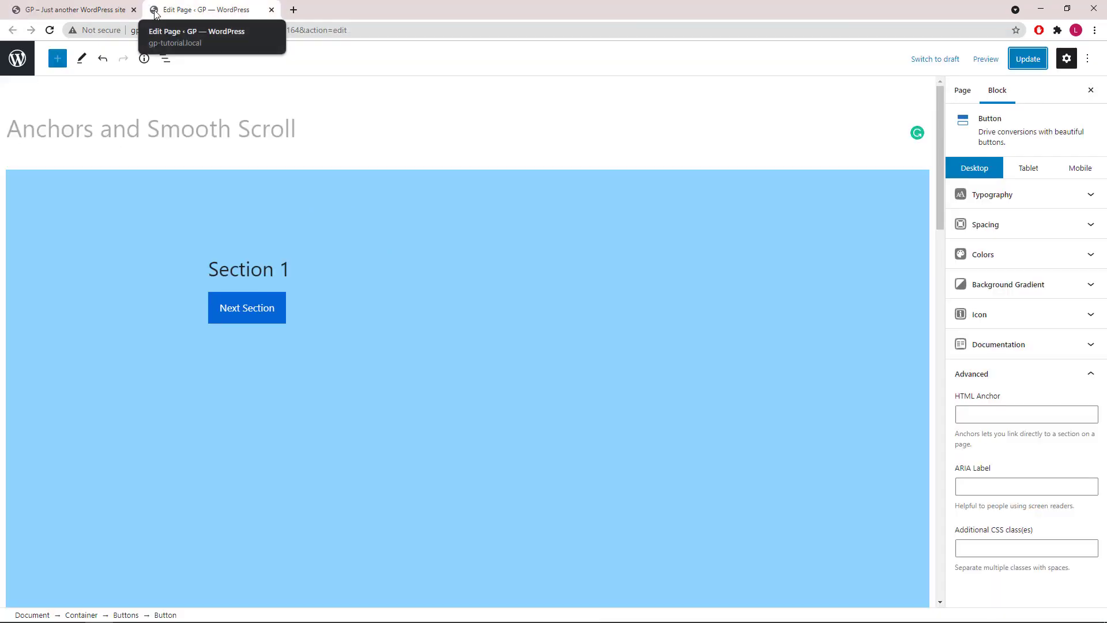
Step: Add the smooth-scroll CSS class to Section 1's Next and Section 2's Previous Section buttons
{"action": "left_click", "coordinate": [279, 299]}
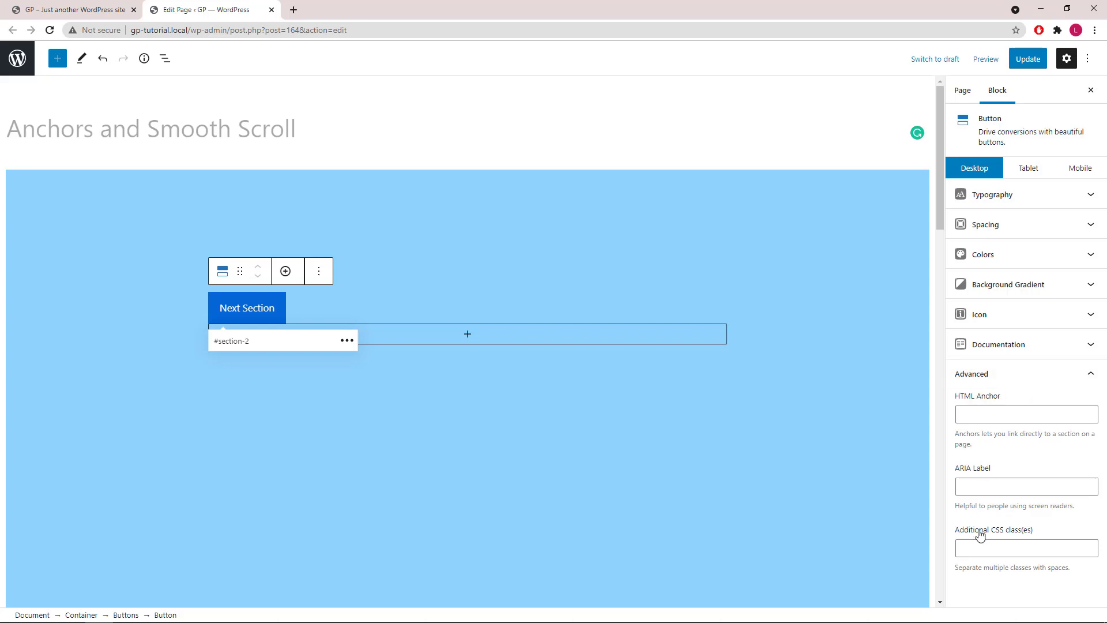
{"action": "left_click", "coordinate": [977, 549]}
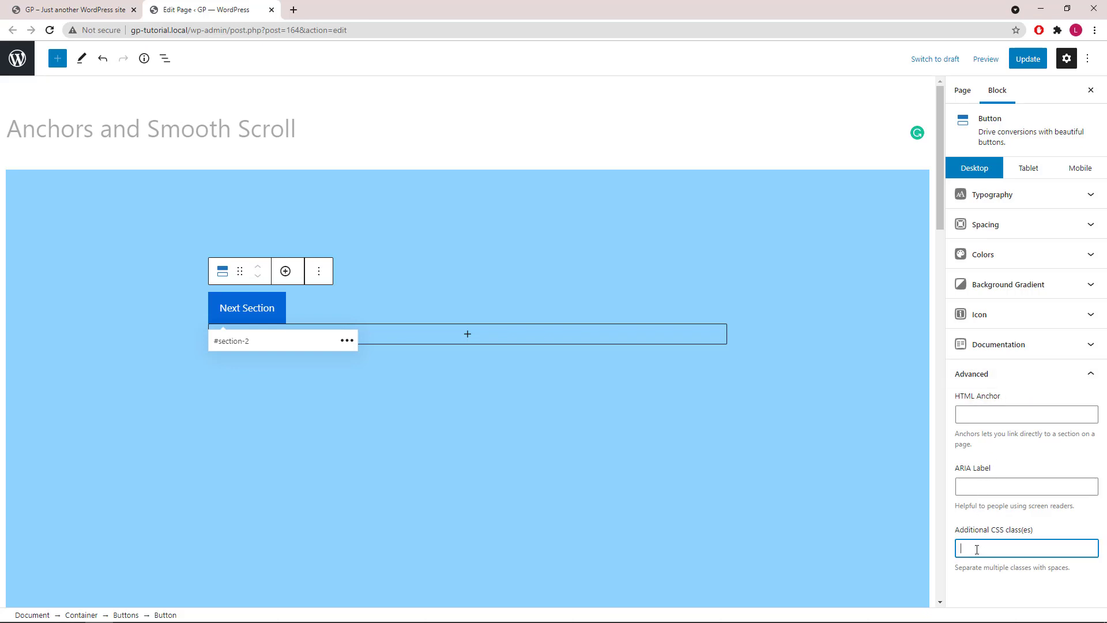
{"action": "type", "text": "smooth-scroll"}
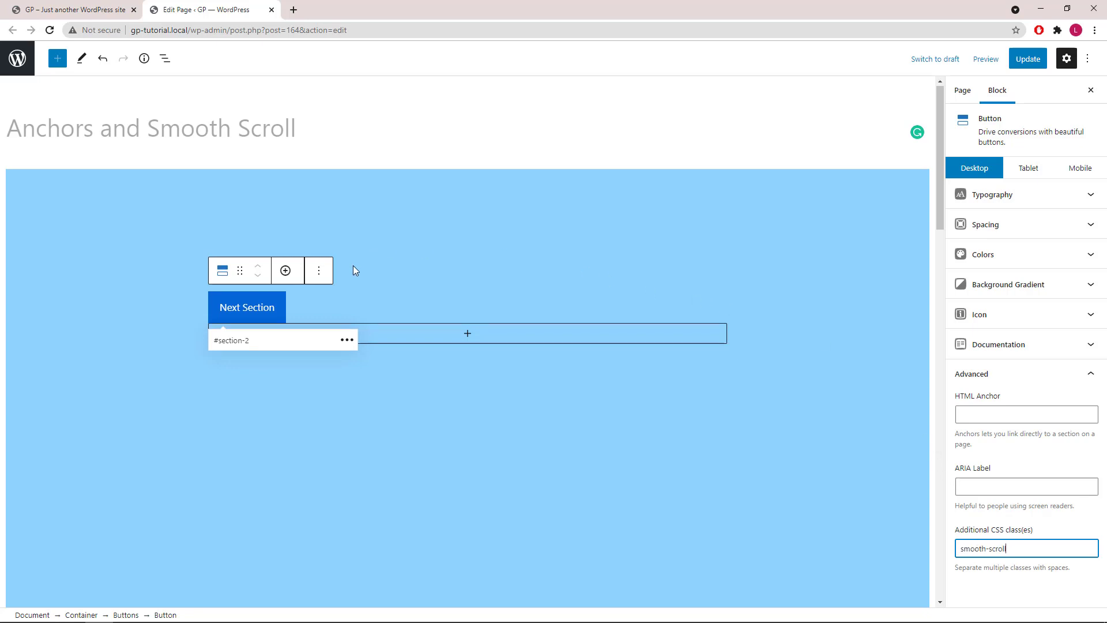
{"action": "scroll", "coordinate": [353, 270], "scroll_direction": "down", "scroll_amount": 5}
{"action": "left_click", "coordinate": [260, 313]}
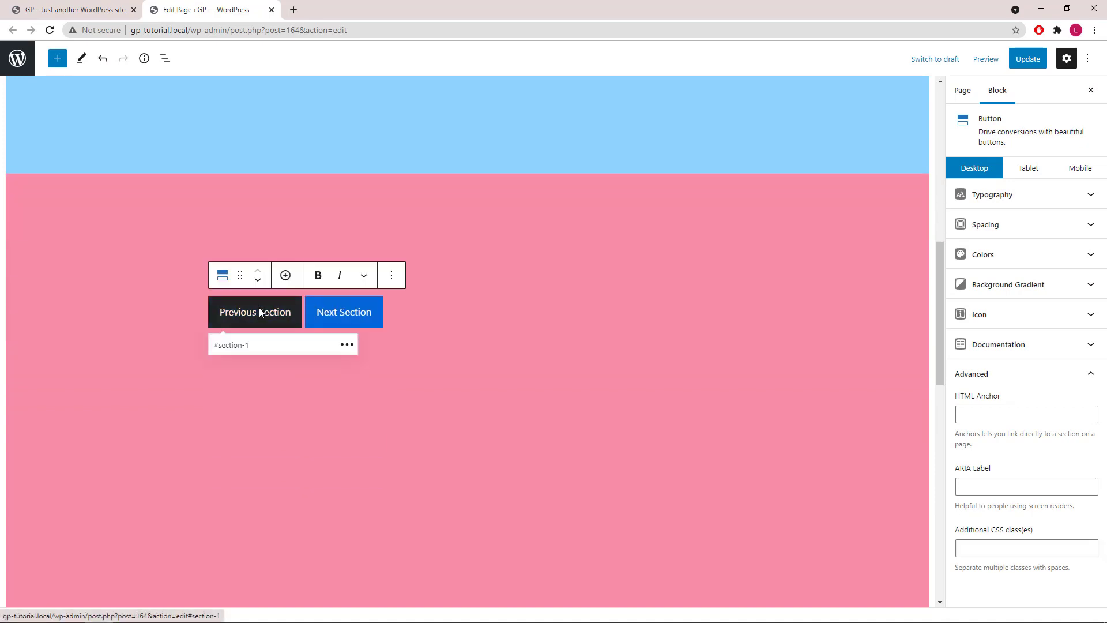
{"action": "left_click", "coordinate": [958, 549]}
{"action": "type", "text": "smooth-scroll"}
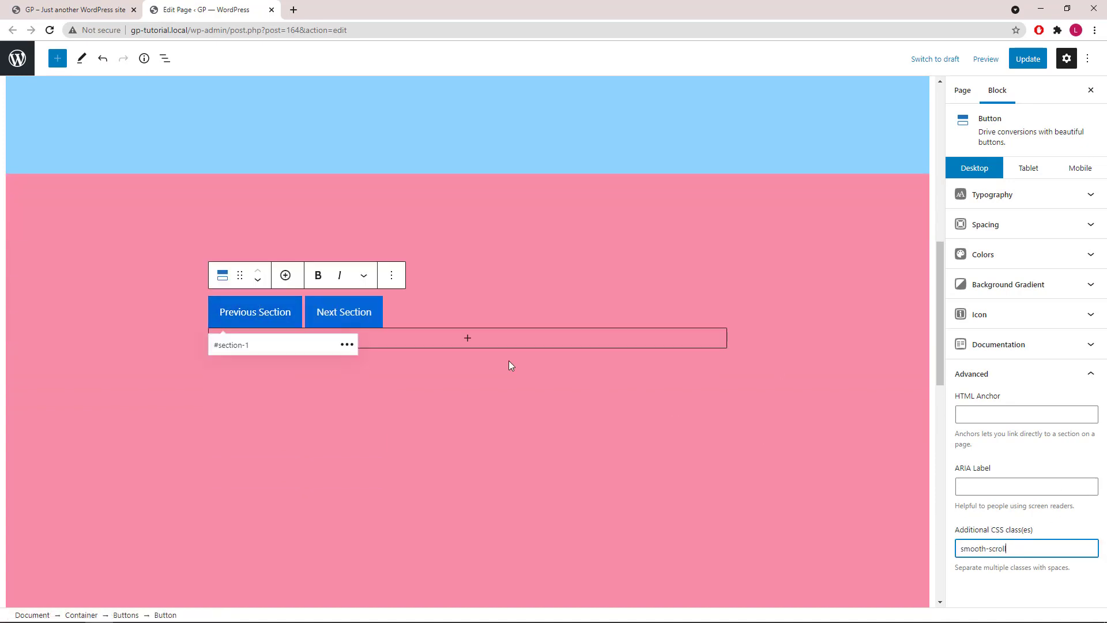
Step: Add smooth-scroll to Section 2's Next and Section 3's Previous buttons, then update the page
{"action": "left_click", "coordinate": [366, 308]}
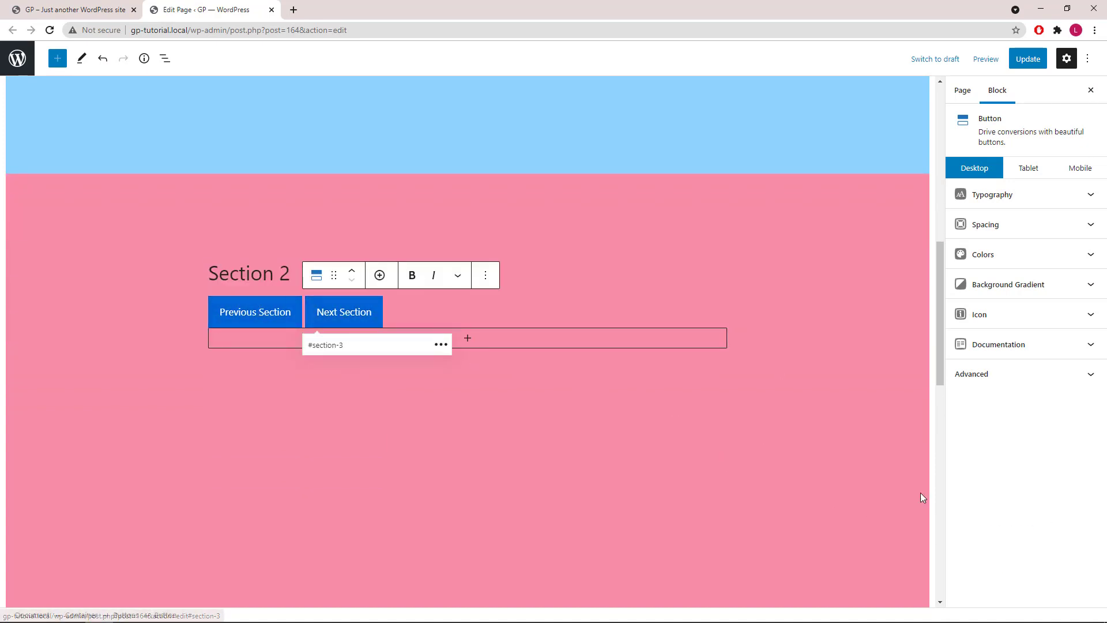
{"action": "left_click", "coordinate": [1025, 376]}
{"action": "left_click", "coordinate": [985, 545]}
{"action": "type", "text": "smooth-scroll"}
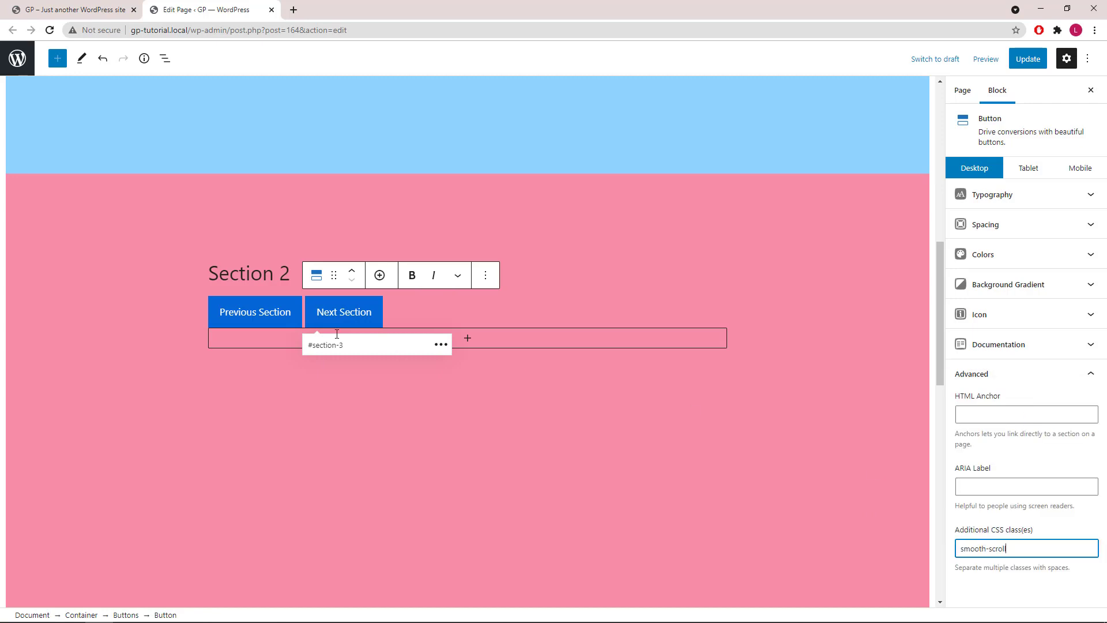
{"action": "scroll", "coordinate": [309, 326], "scroll_direction": "down", "scroll_amount": 4}
{"action": "scroll", "coordinate": [307, 327], "scroll_direction": "down", "scroll_amount": 2}
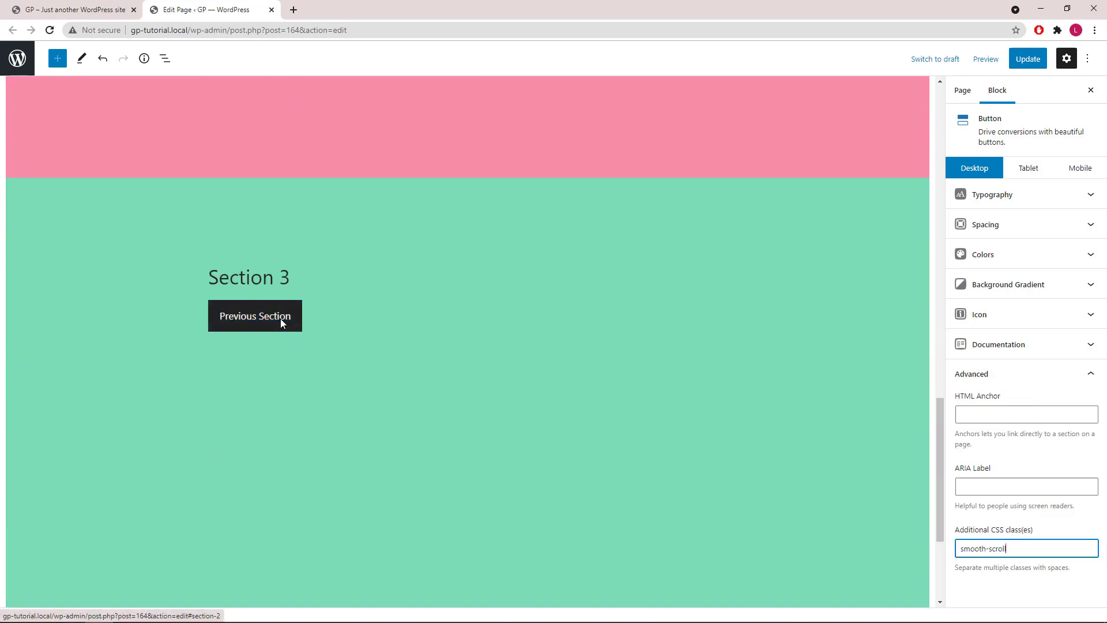
{"action": "left_click", "coordinate": [282, 324]}
{"action": "left_click", "coordinate": [984, 545]}
{"action": "type", "text": "smooth-scroll"}
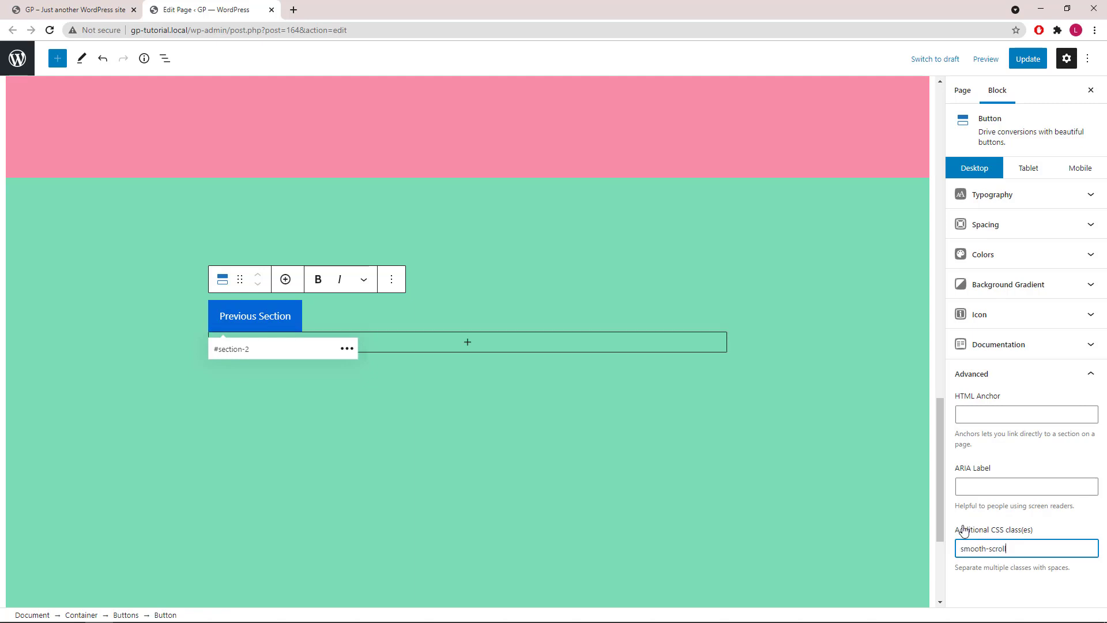
{"action": "scroll", "coordinate": [816, 416], "scroll_direction": "up", "scroll_amount": 5}
{"action": "scroll", "coordinate": [815, 420], "scroll_direction": "up", "scroll_amount": 5}
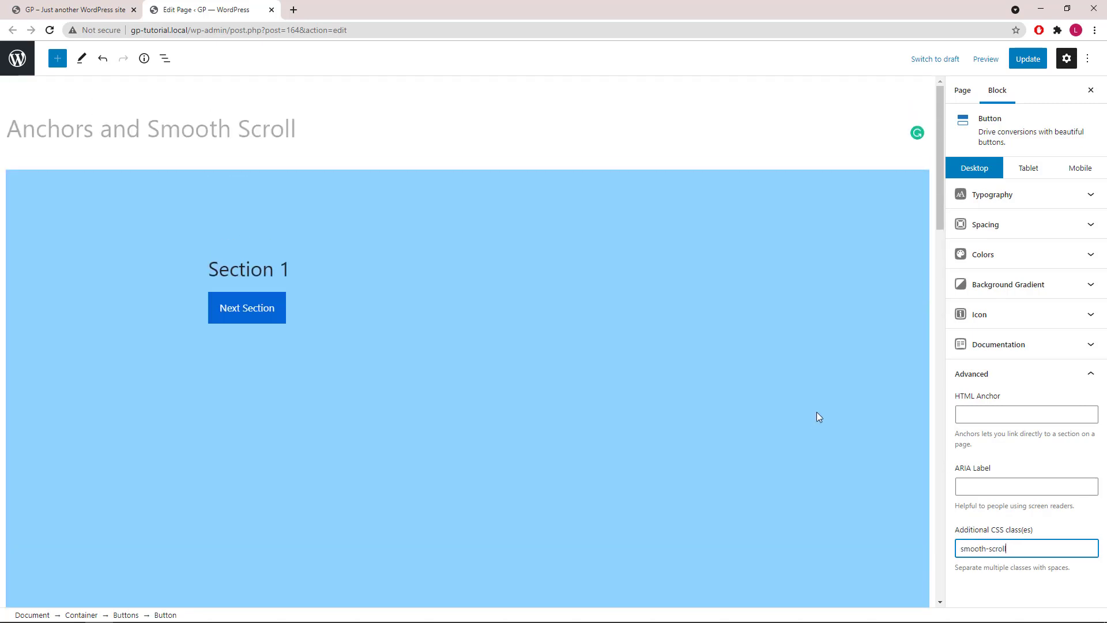
{"action": "left_click", "coordinate": [1028, 59]}
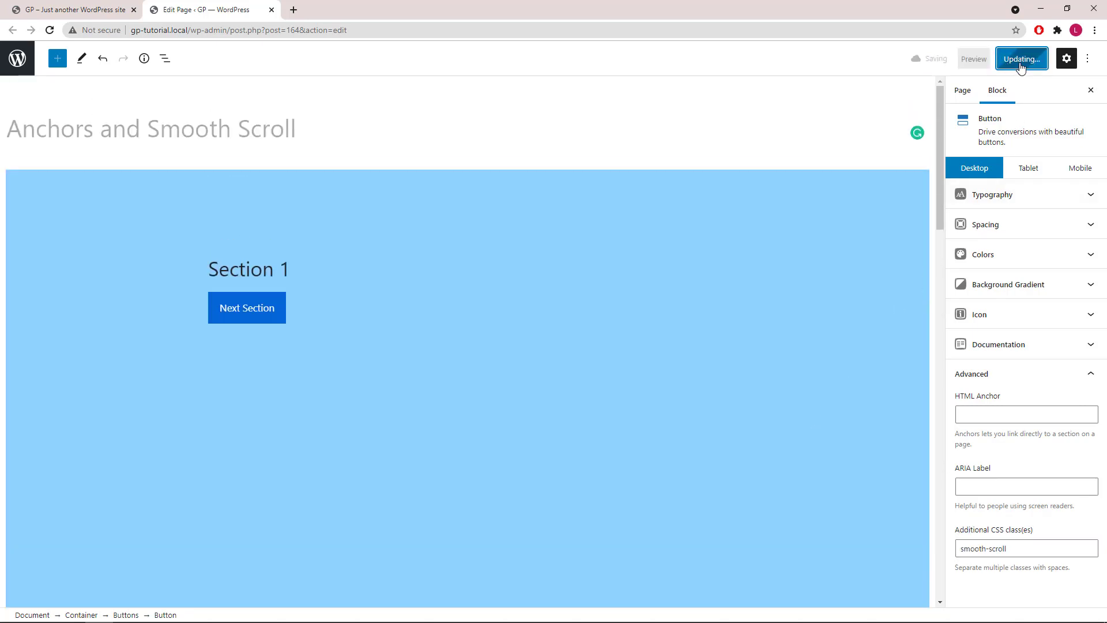
Step: Reload the live site in its browser tab
{"action": "left_click", "coordinate": [118, 15]}
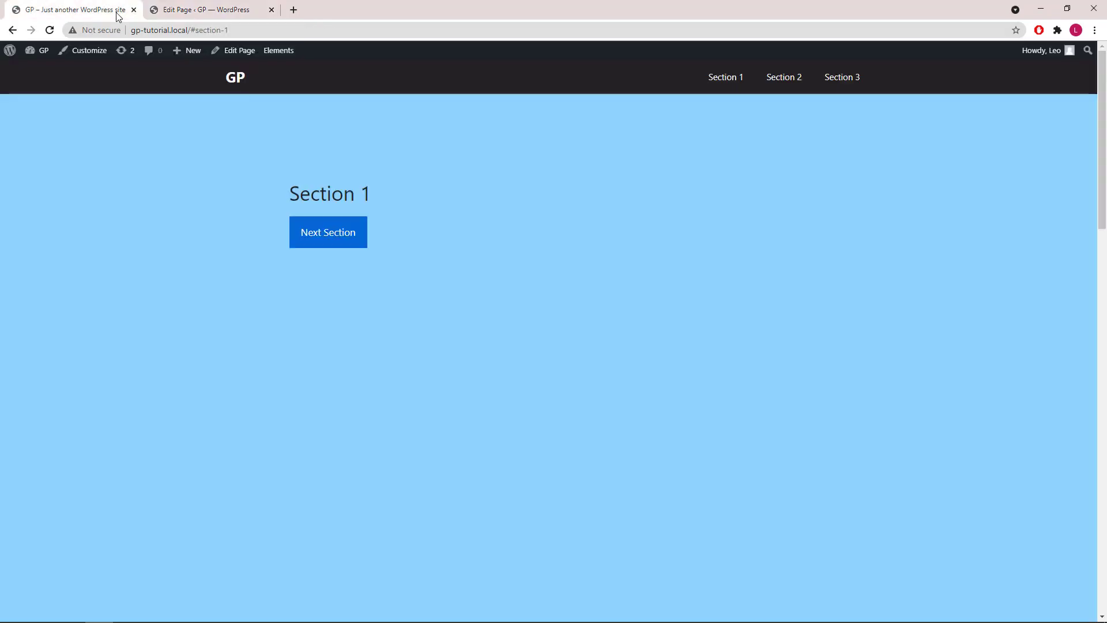
{"action": "right_click", "coordinate": [173, 136]}
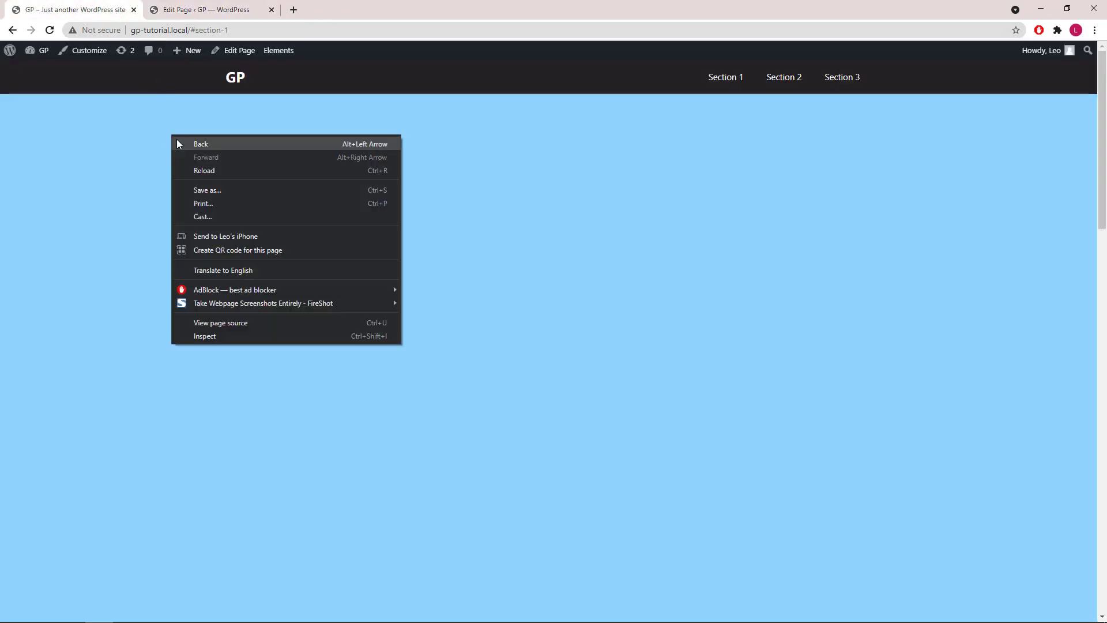
{"action": "left_click", "coordinate": [204, 169]}
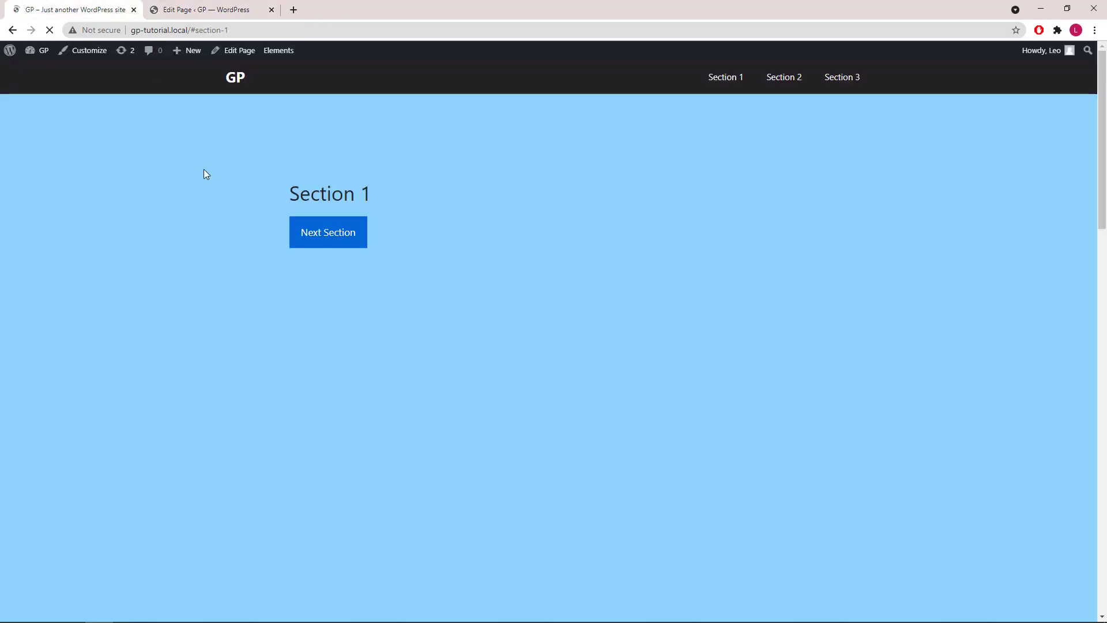
Step: Test the Next and Previous Section buttons across all three sections, then the Section 1 menu link
{"action": "left_click", "coordinate": [347, 234]}
{"action": "left_click", "coordinate": [347, 235]}
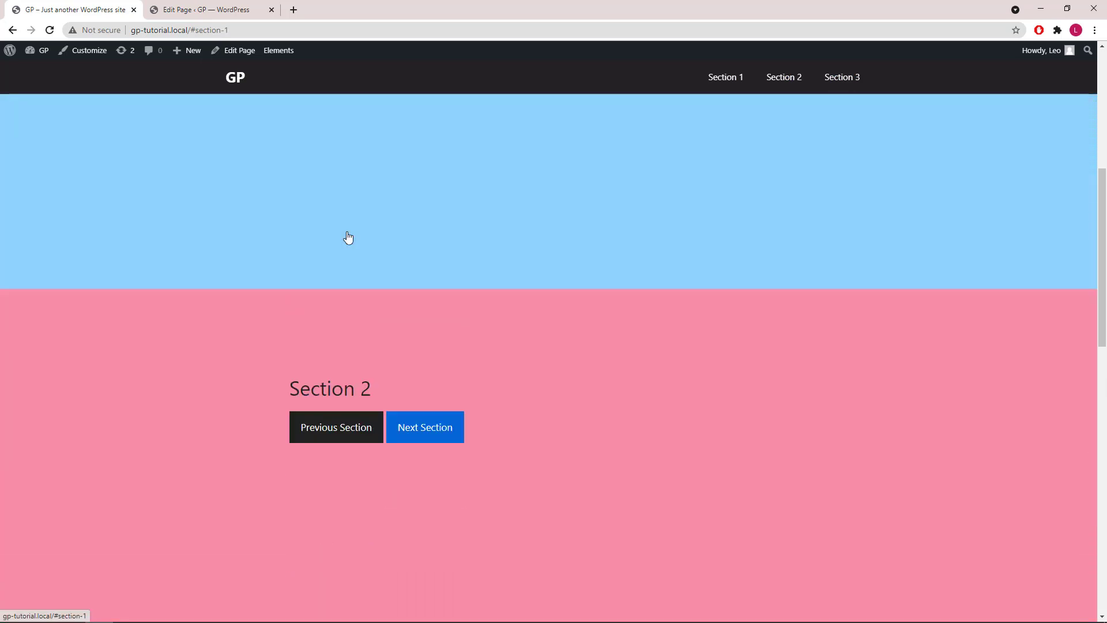
{"action": "left_click", "coordinate": [347, 238]}
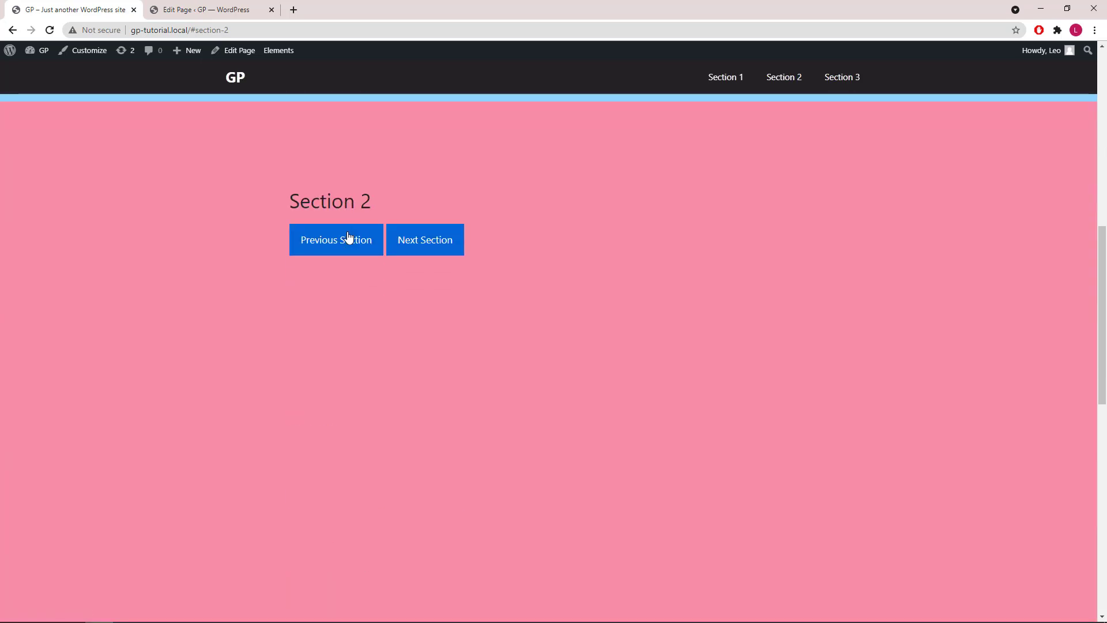
{"action": "left_click", "coordinate": [424, 243]}
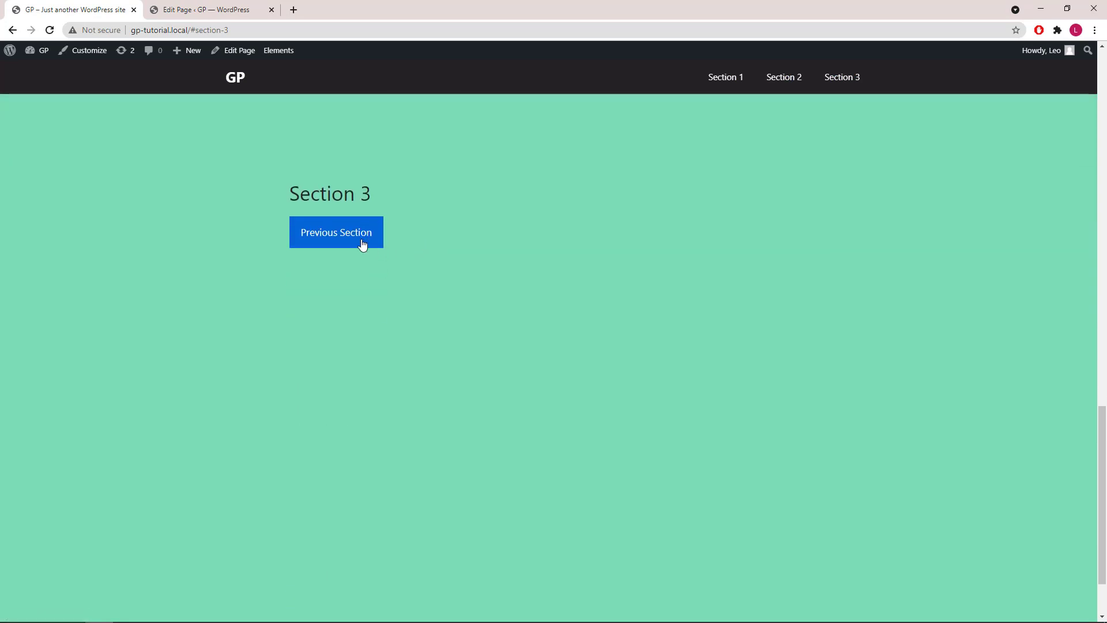
{"action": "left_click", "coordinate": [359, 242]}
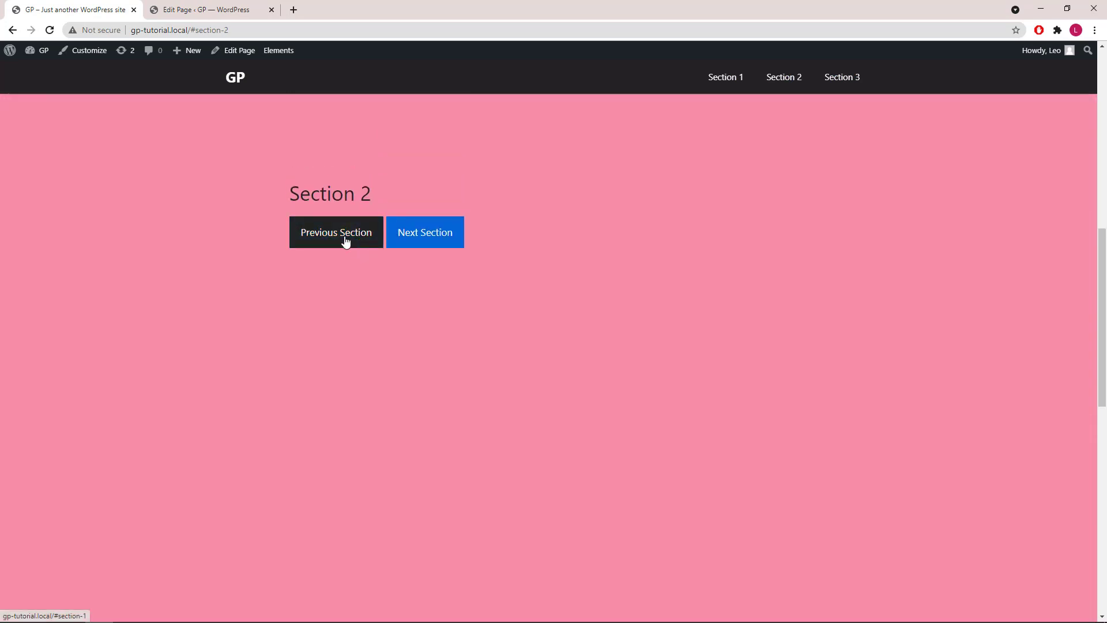
{"action": "left_click", "coordinate": [345, 242]}
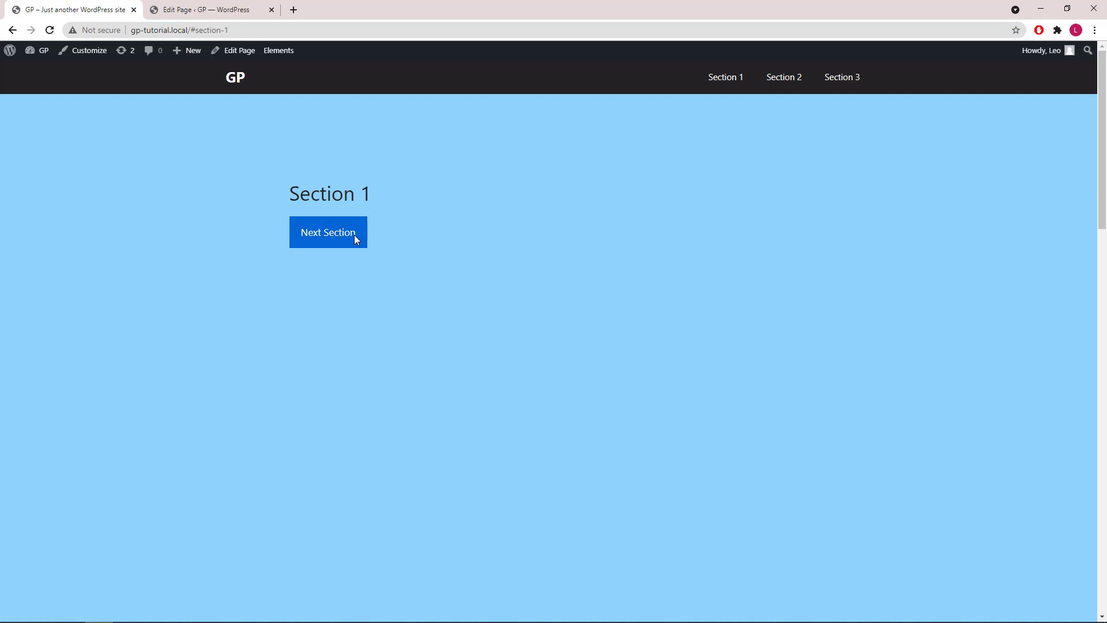
{"action": "left_click", "coordinate": [731, 90]}
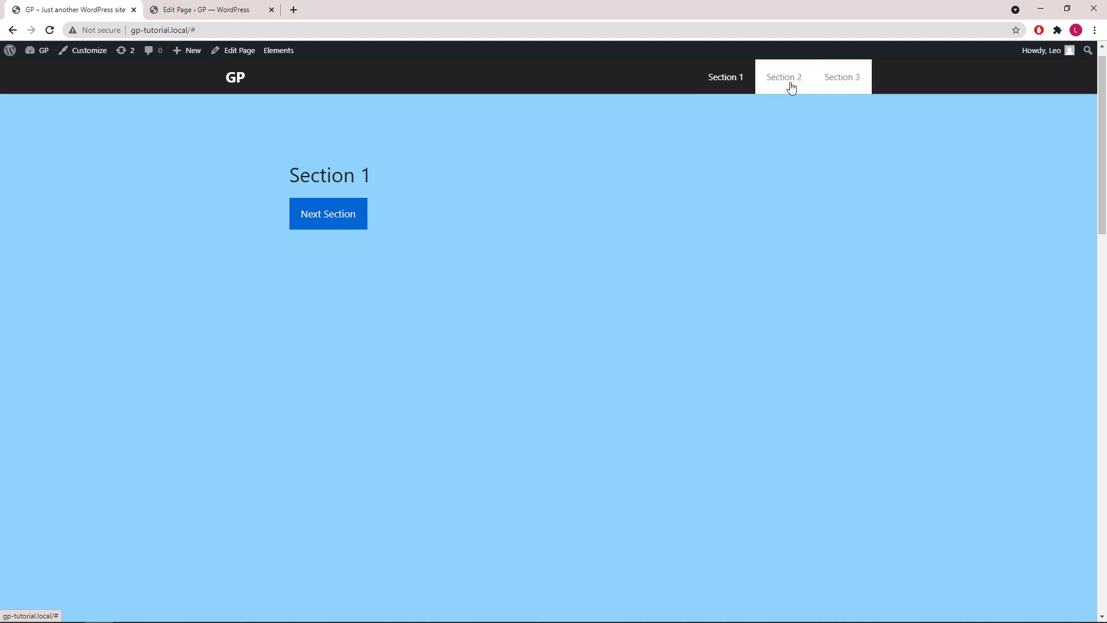
{"action": "scroll", "coordinate": [583, 194], "scroll_direction": "up", "scroll_amount": 1}
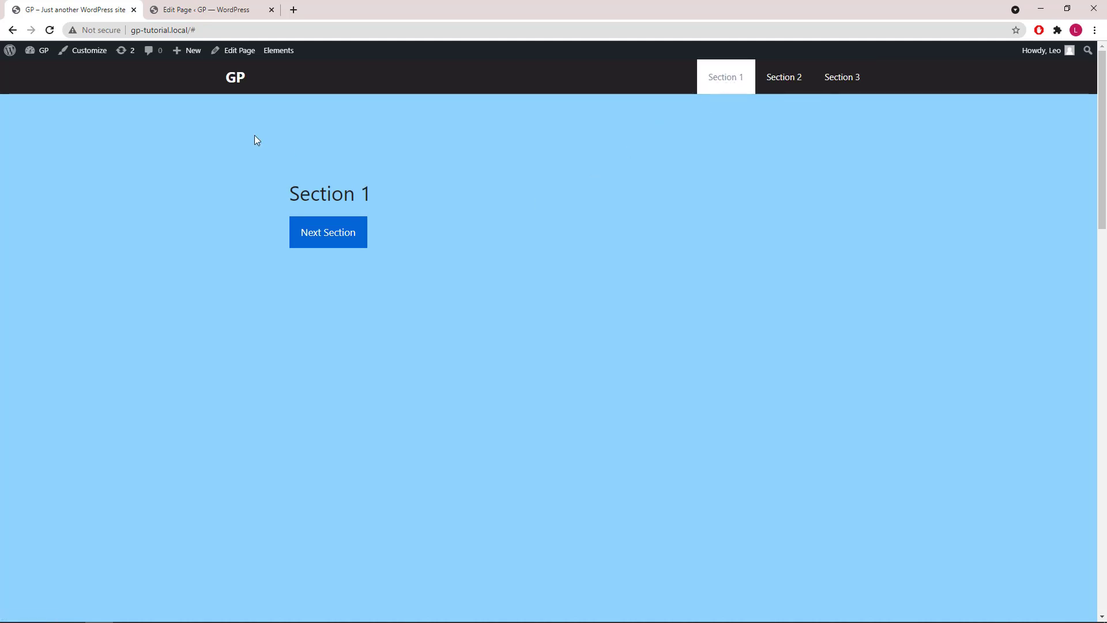
{"action": "mouse_move", "coordinate": [37, 51]}
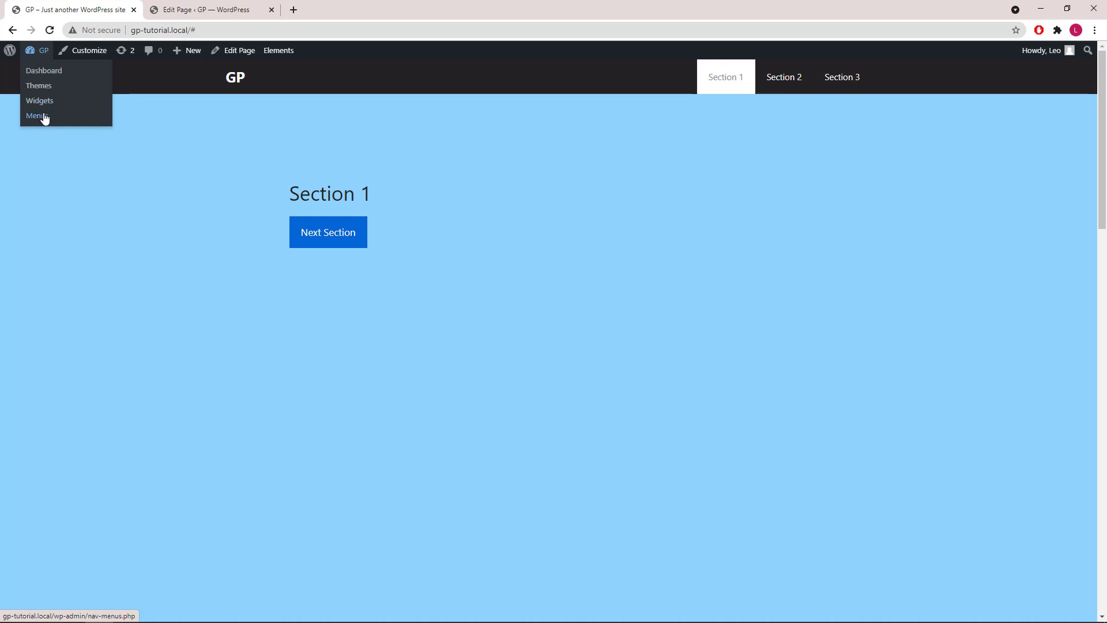
{"action": "middle_click", "coordinate": [43, 118]}
{"action": "left_click", "coordinate": [210, 16]}
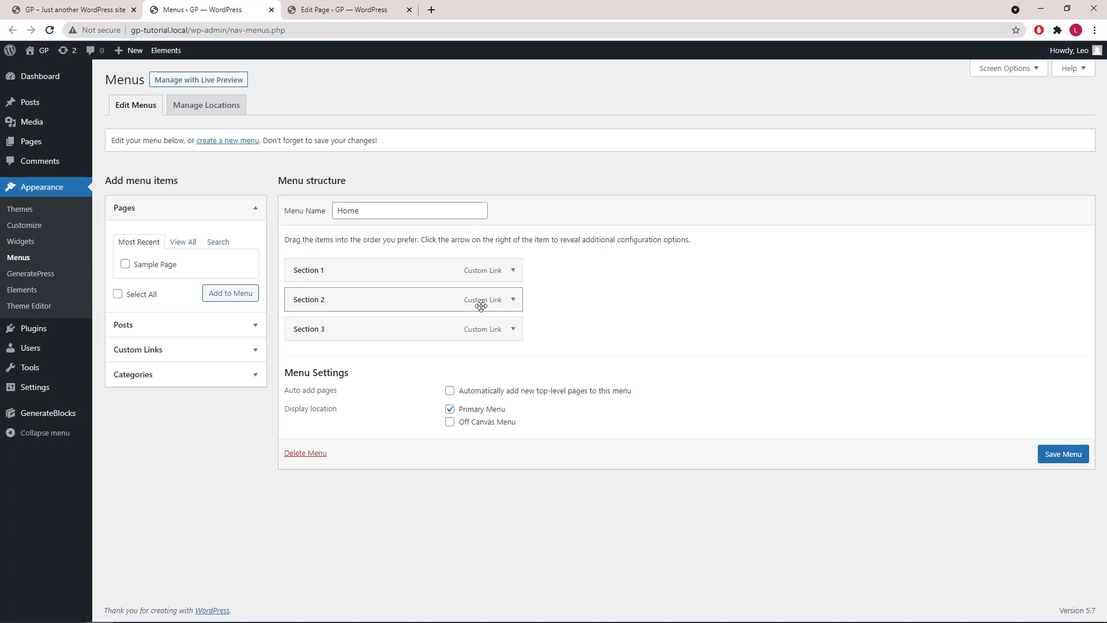
{"action": "left_click", "coordinate": [512, 271]}
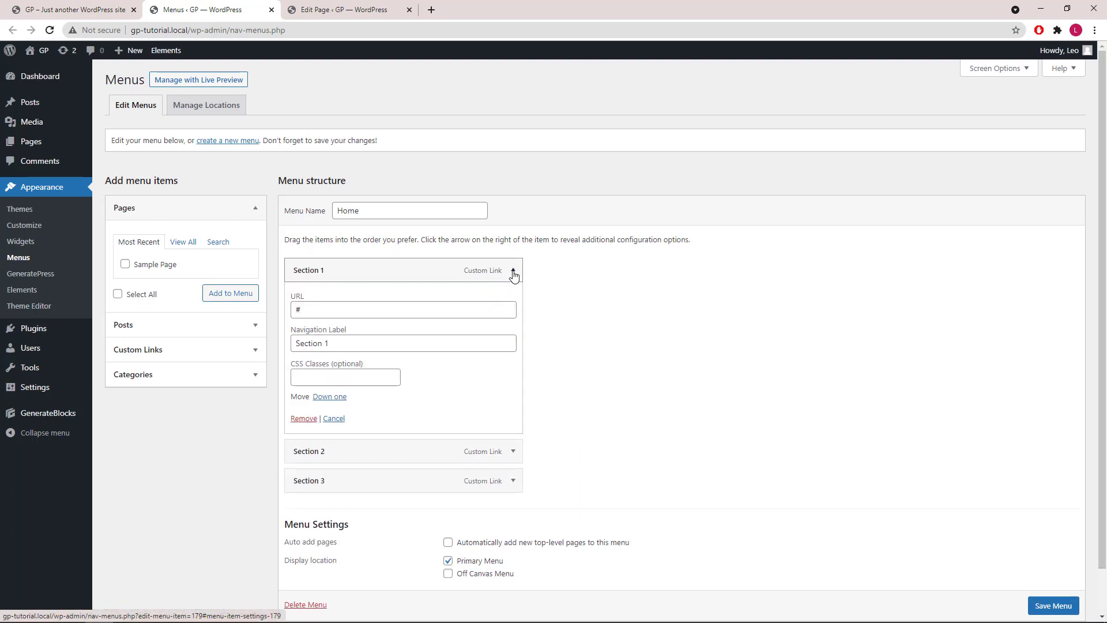
{"action": "double_click", "coordinate": [297, 310]}
{"action": "right_click", "coordinate": [297, 310]}
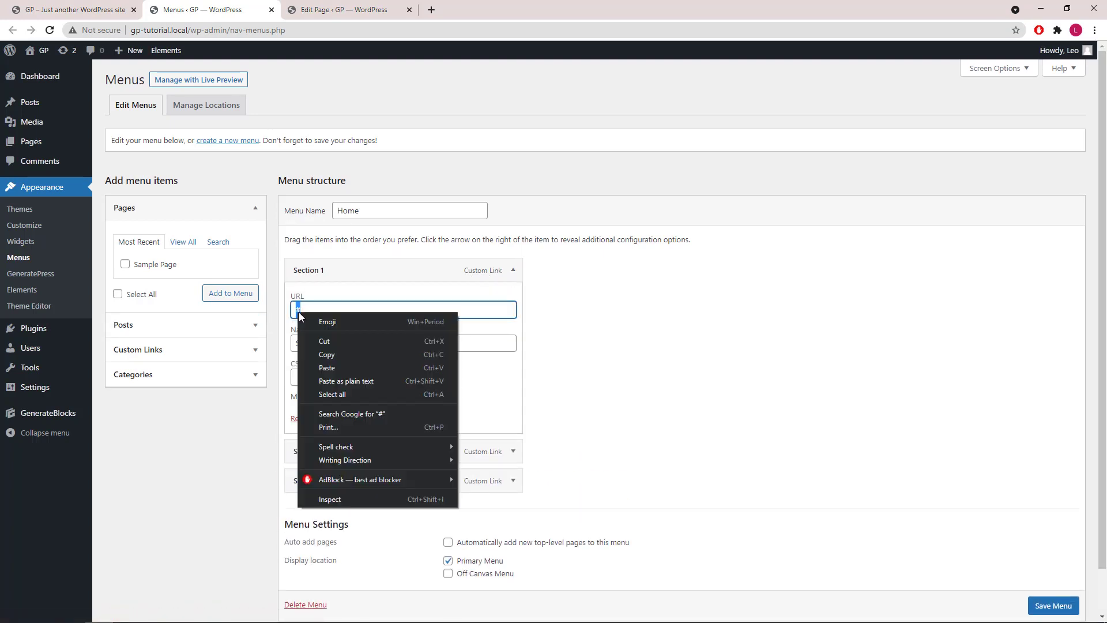
{"action": "left_click", "coordinate": [342, 376]}
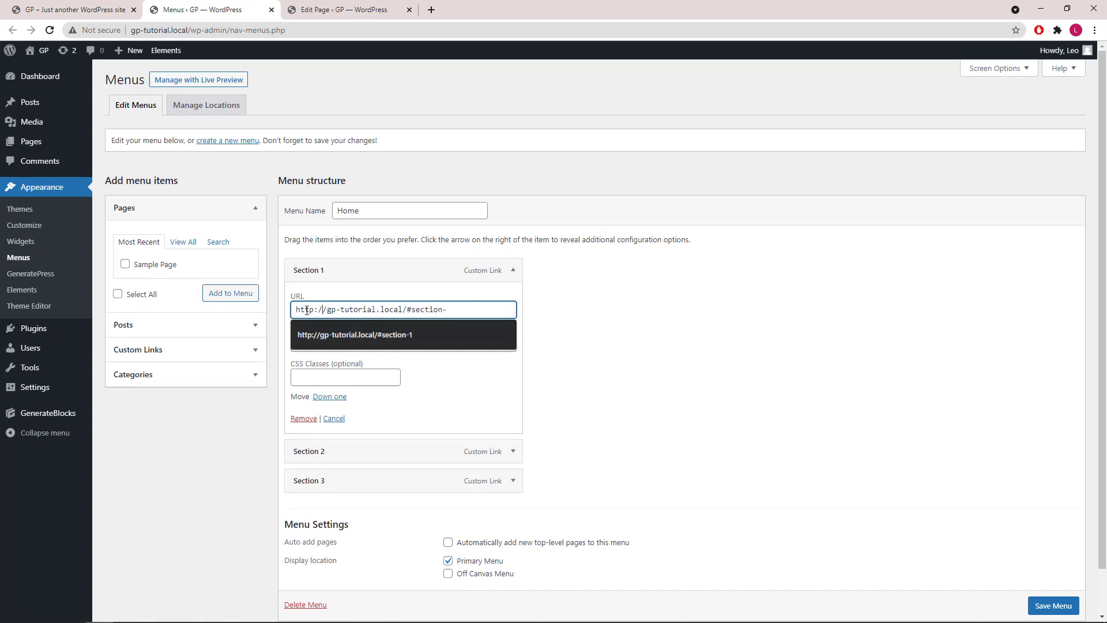
{"action": "left_click_drag", "start_coordinate": [299, 312], "coordinate": [408, 312]}
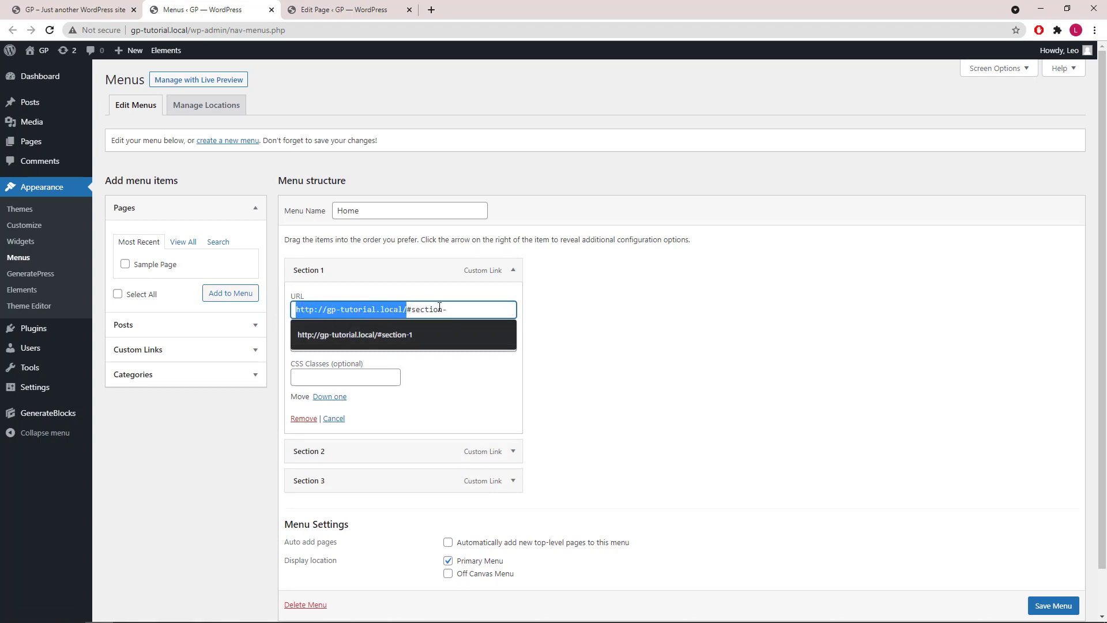
{"action": "left_click", "coordinate": [461, 309]}
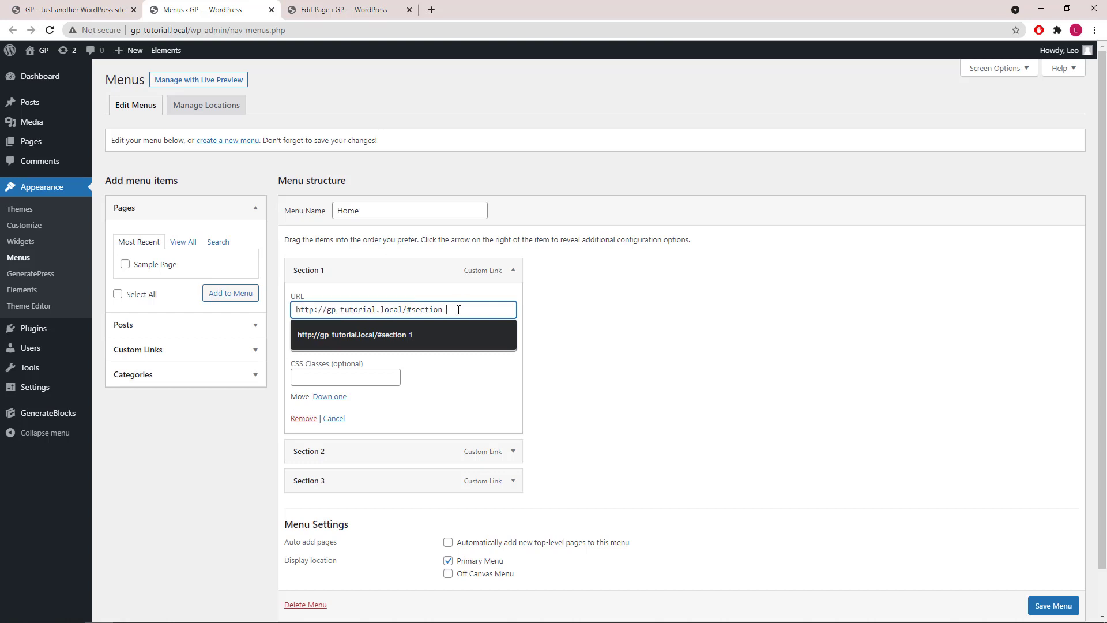
{"action": "type", "text": "1"}
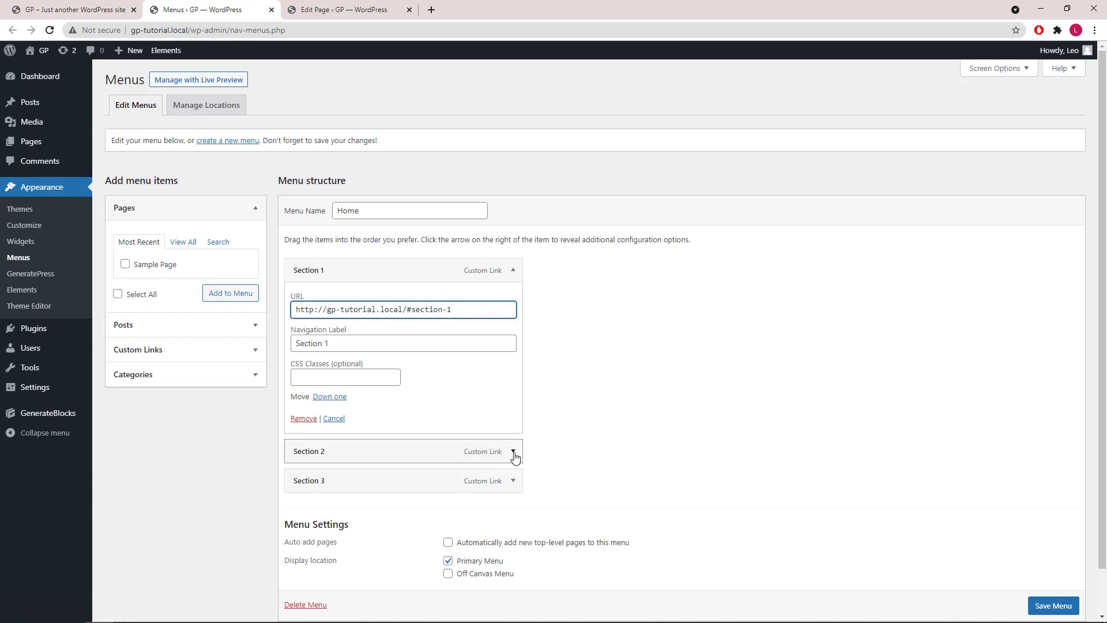
Step: Set the Section 2 and Section 3 item URLs to the #section-2 and #section-3 addresses
{"action": "left_click", "coordinate": [512, 451]}
{"action": "left_click_drag", "start_coordinate": [363, 490], "coordinate": [226, 497]}
{"action": "right_click", "coordinate": [295, 491]}
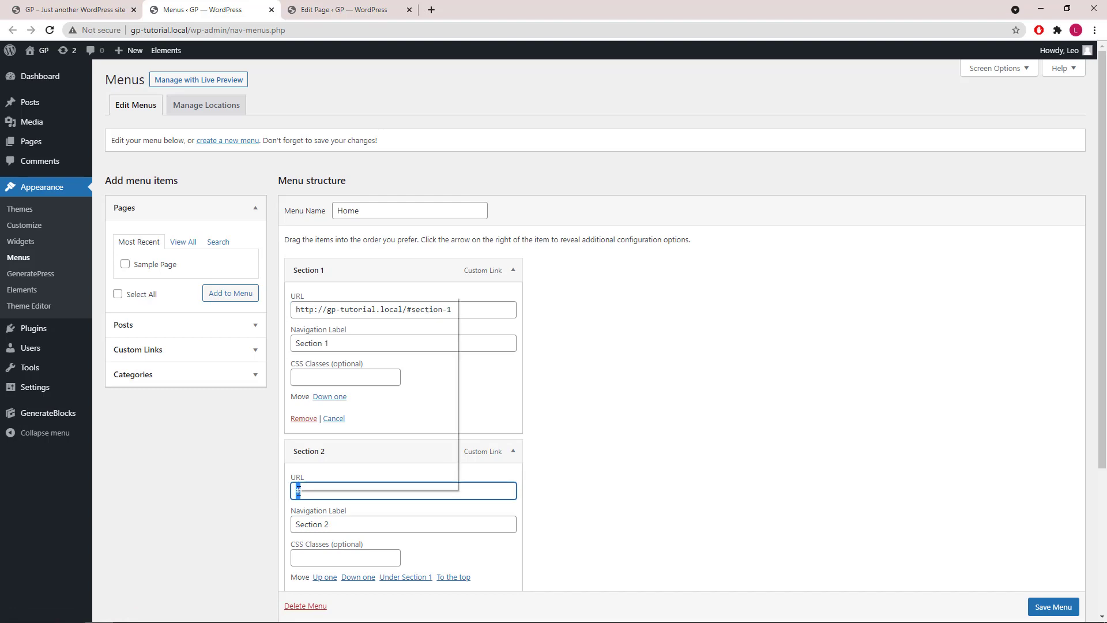
{"action": "left_click", "coordinate": [324, 376]}
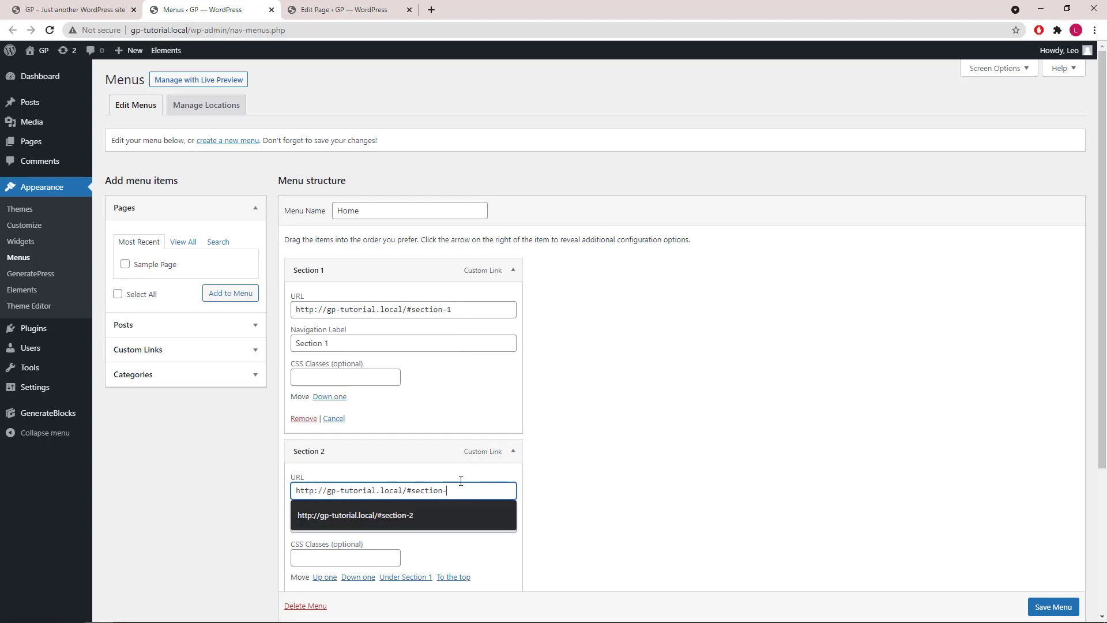
{"action": "type", "text": "2"}
{"action": "scroll", "coordinate": [464, 448], "scroll_direction": "down", "scroll_amount": 3}
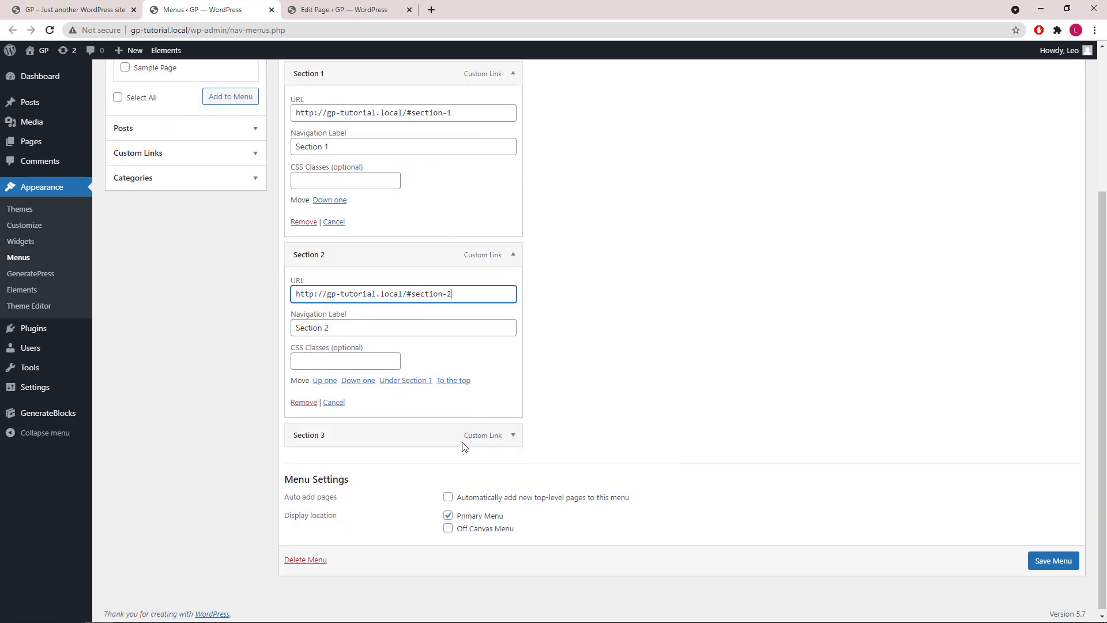
{"action": "left_click", "coordinate": [512, 435]}
{"action": "left_click_drag", "start_coordinate": [346, 471], "coordinate": [268, 471]}
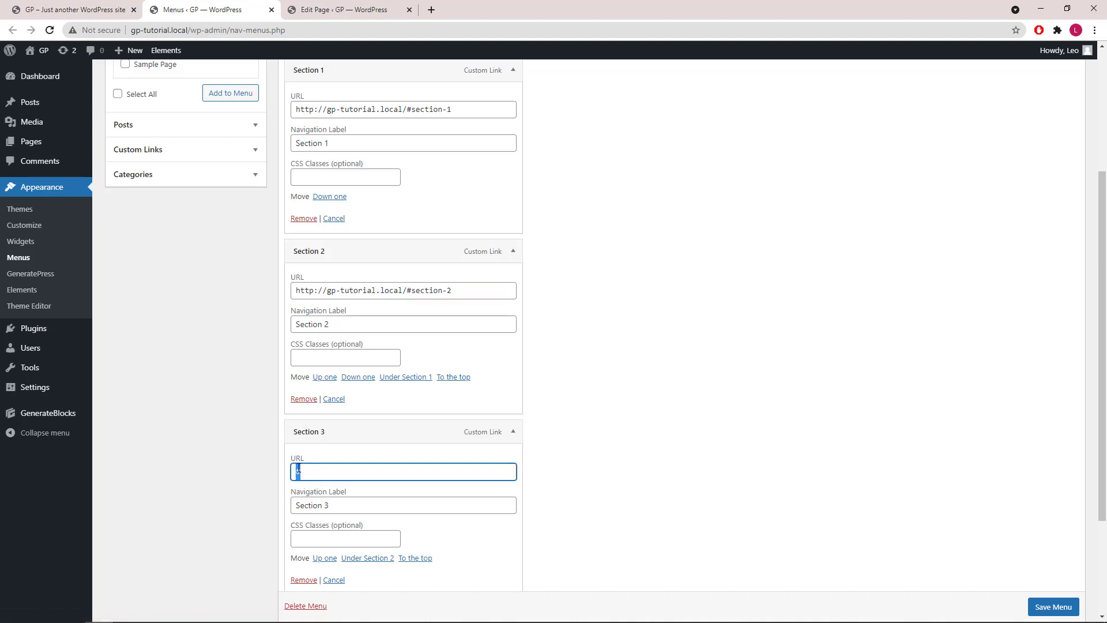
{"action": "right_click", "coordinate": [297, 470]}
{"action": "left_click", "coordinate": [349, 340]}
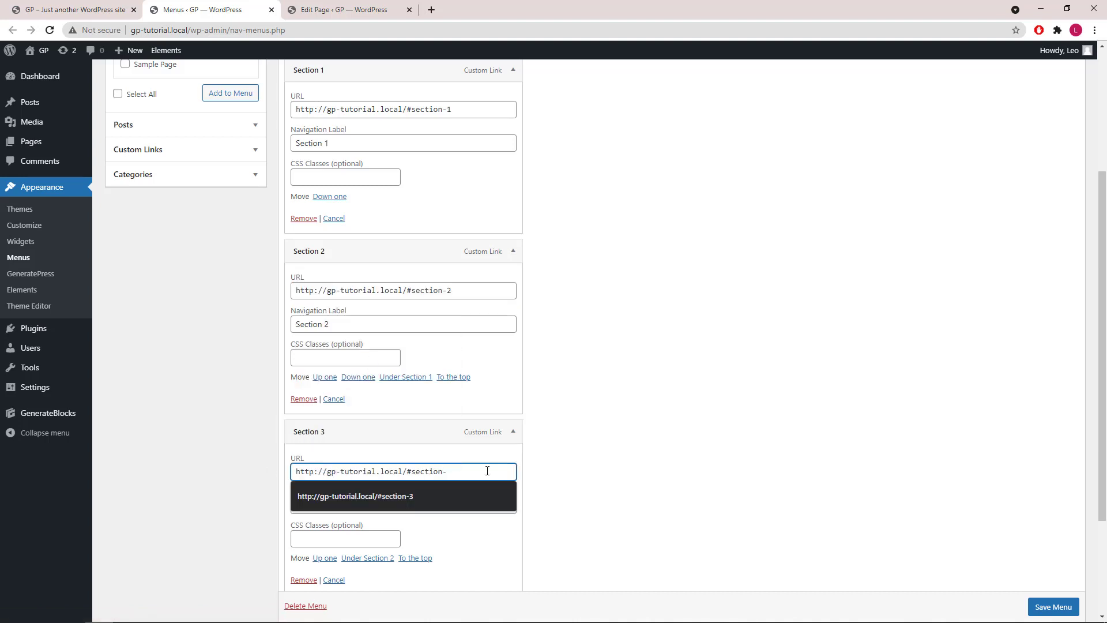
{"action": "type", "text": "3"}
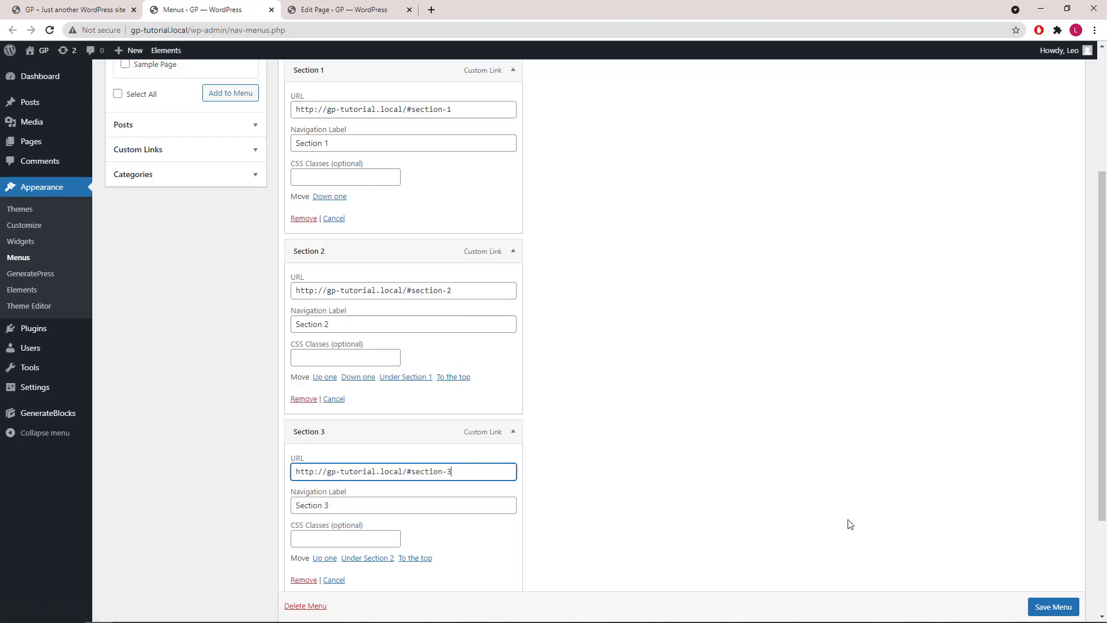
{"action": "left_click", "coordinate": [1037, 610]}
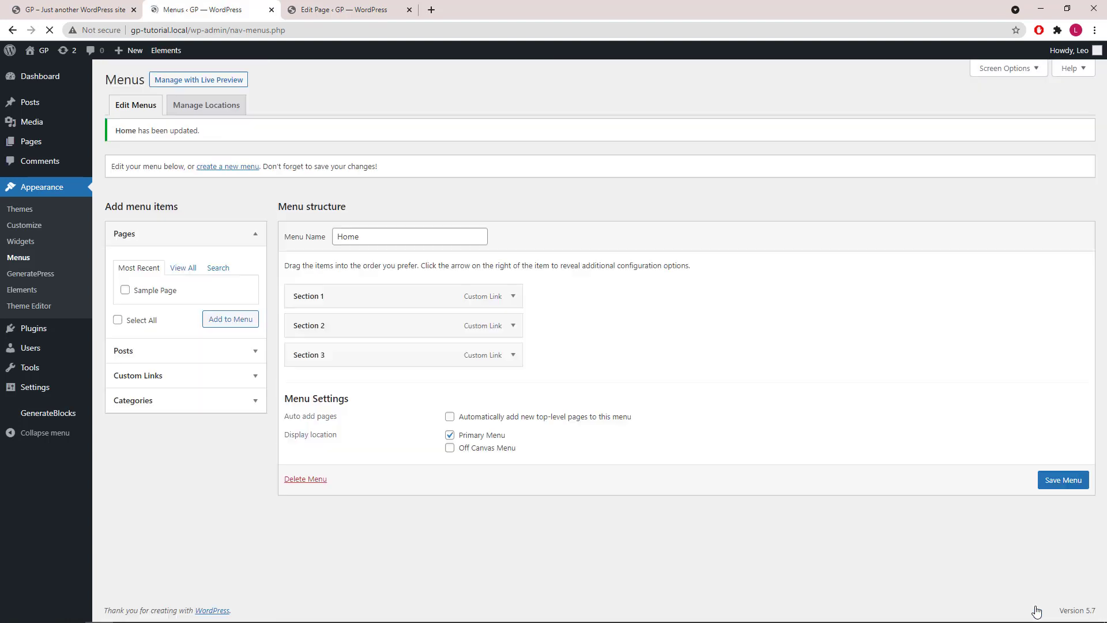
{"action": "left_click", "coordinate": [109, 10]}
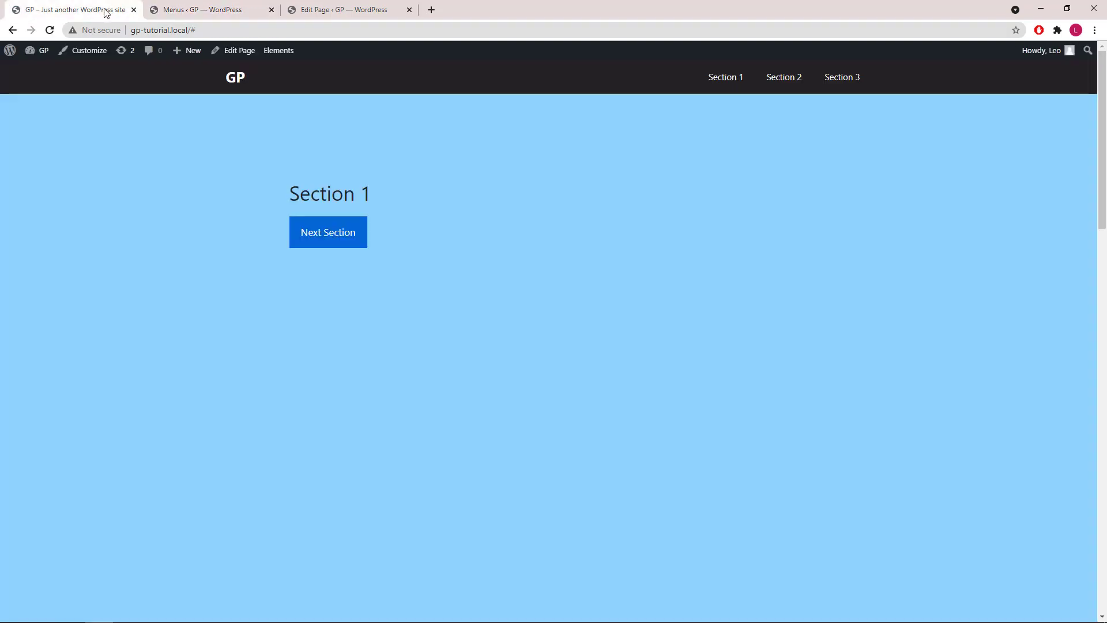
{"action": "right_click", "coordinate": [193, 118]}
{"action": "left_click", "coordinate": [236, 156]}
{"action": "left_click", "coordinate": [722, 80]}
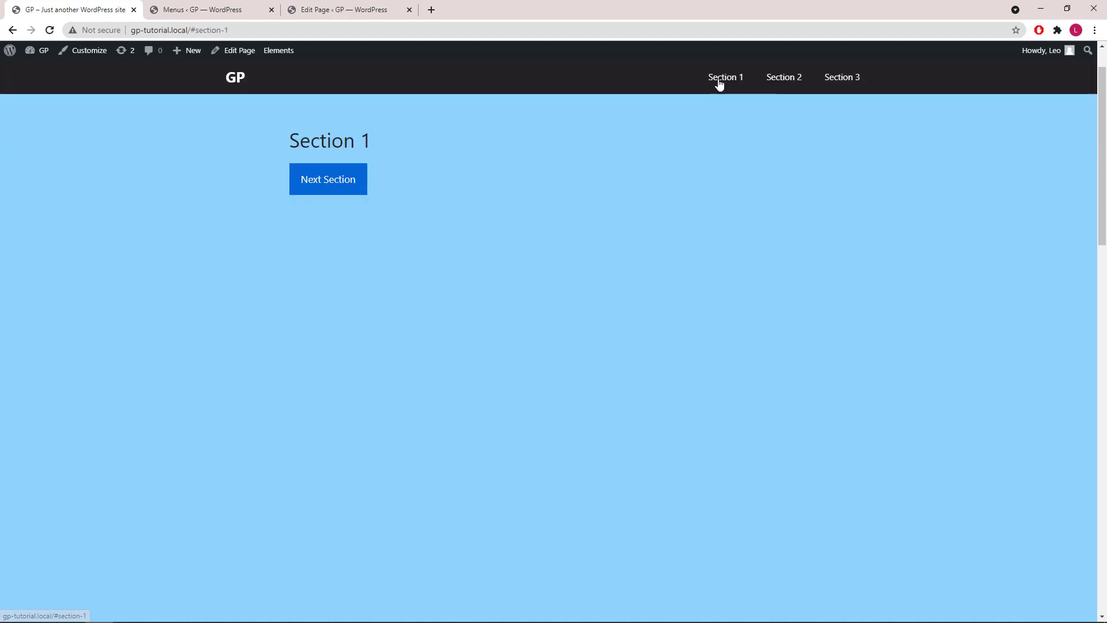
{"action": "left_click", "coordinate": [782, 80]}
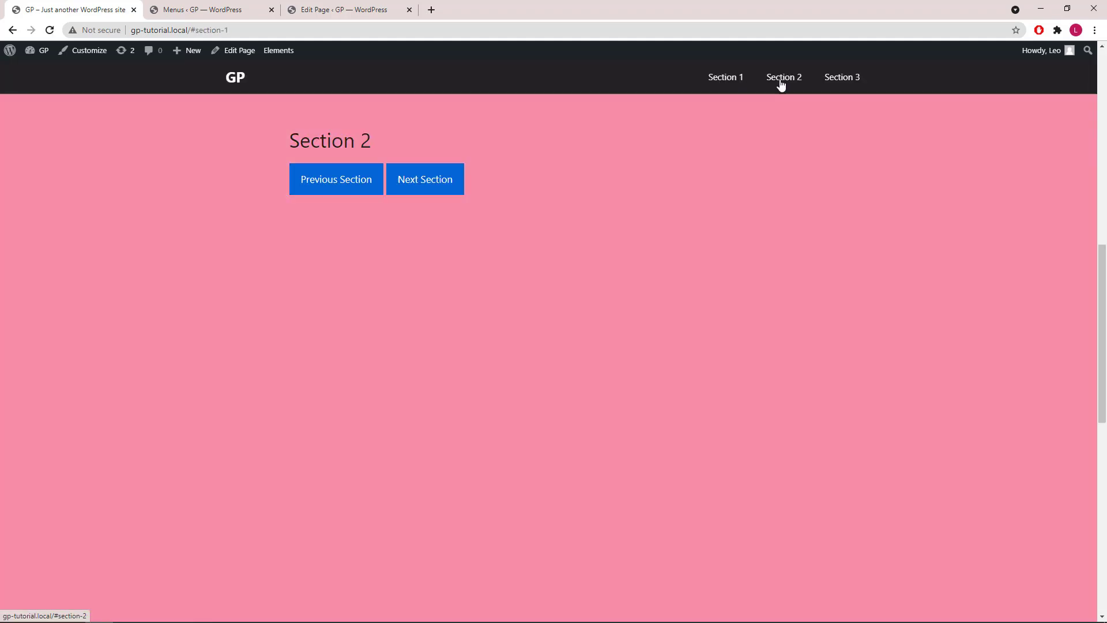
{"action": "left_click", "coordinate": [835, 82]}
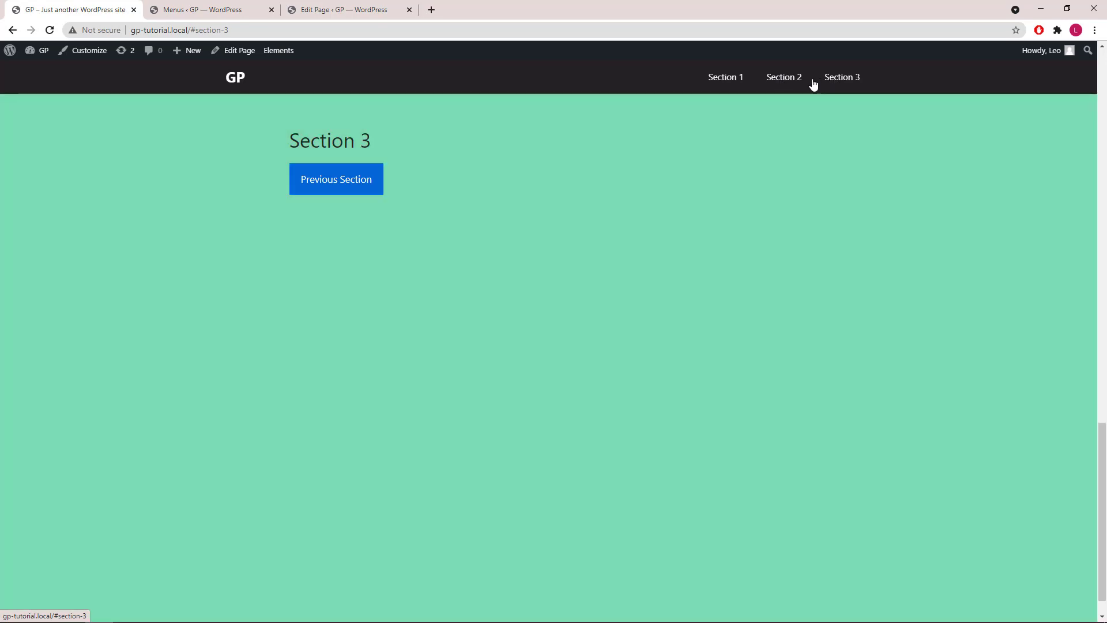
{"action": "left_click", "coordinate": [787, 80]}
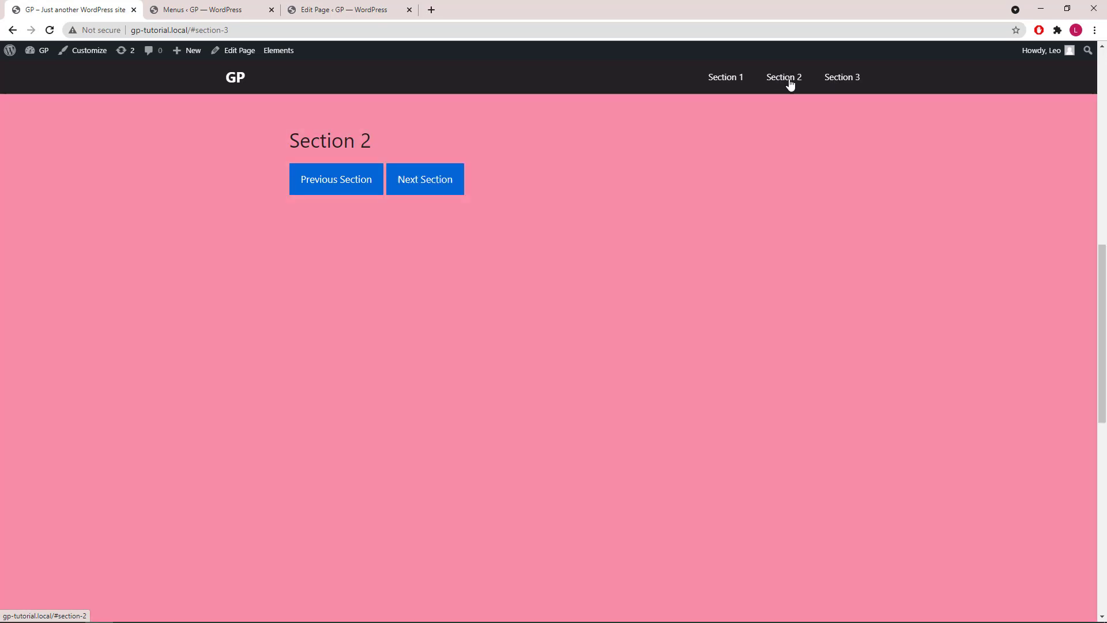
{"action": "left_click", "coordinate": [729, 82]}
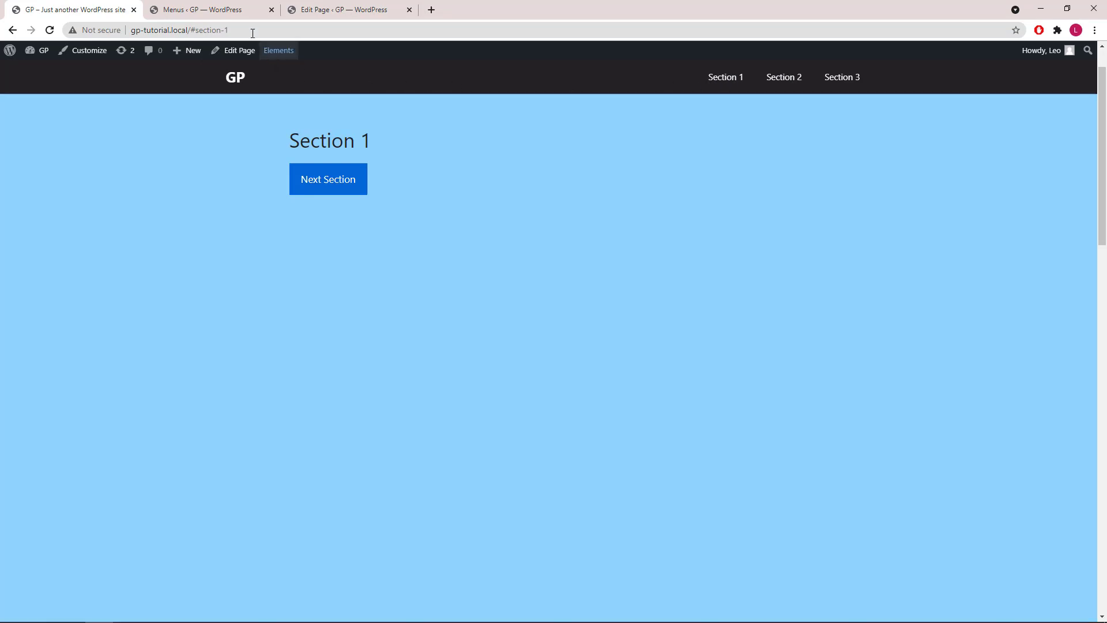
{"action": "left_click", "coordinate": [225, 11]}
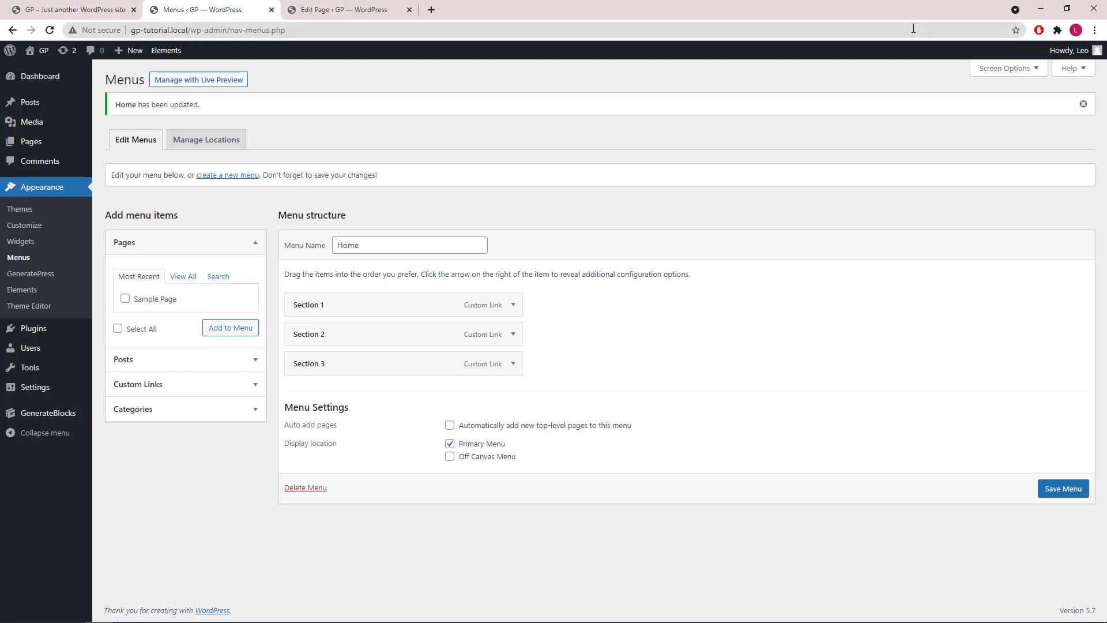
Step: Tick CSS Classes under advanced menu properties in Screen Options
{"action": "left_click", "coordinate": [1036, 69]}
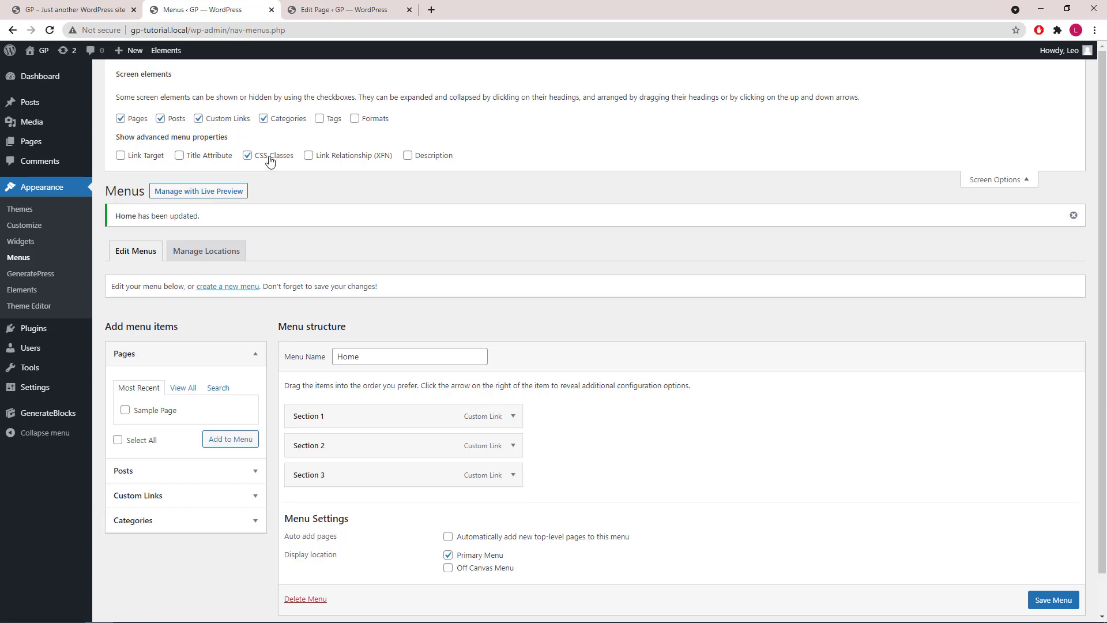
{"action": "left_click_drag", "start_coordinate": [271, 161], "coordinate": [260, 162]}
{"action": "left_click", "coordinate": [260, 161]}
{"action": "left_click", "coordinate": [1007, 177]}
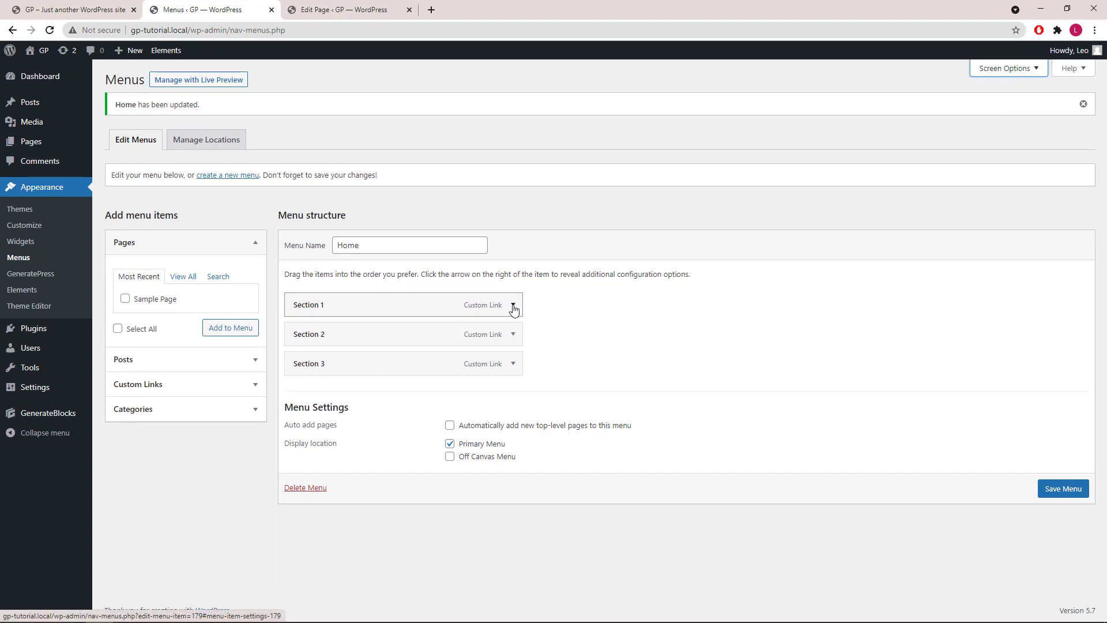
Step: Paste smooth-scroll into the Section 1 menu item's CSS Classes field
{"action": "left_click", "coordinate": [513, 307]}
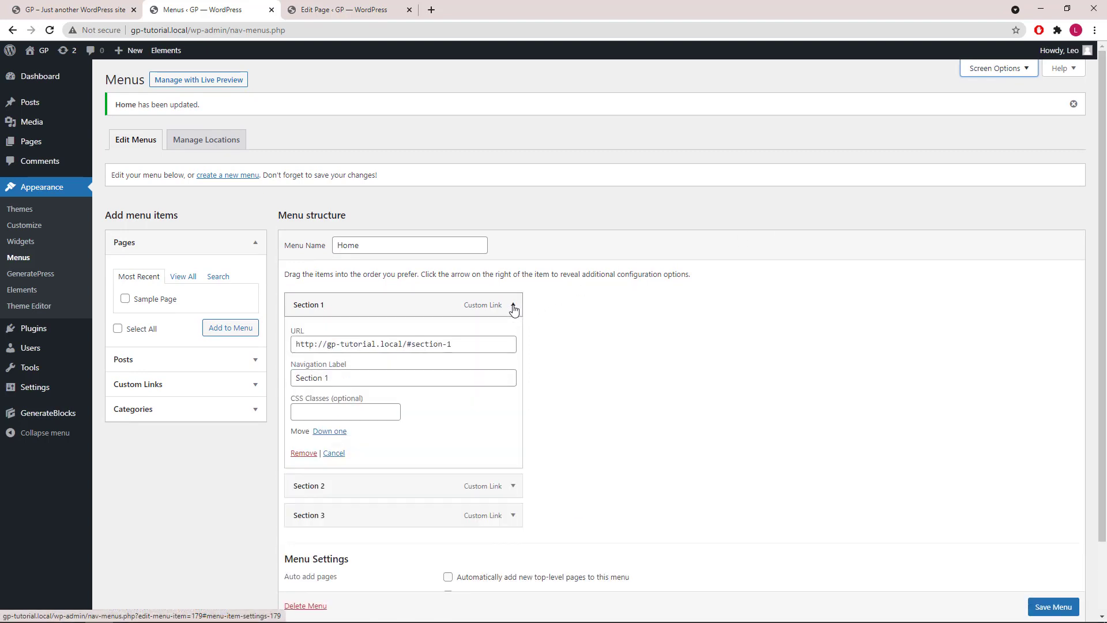
{"action": "left_click", "coordinate": [300, 410]}
{"action": "right_click", "coordinate": [306, 409]}
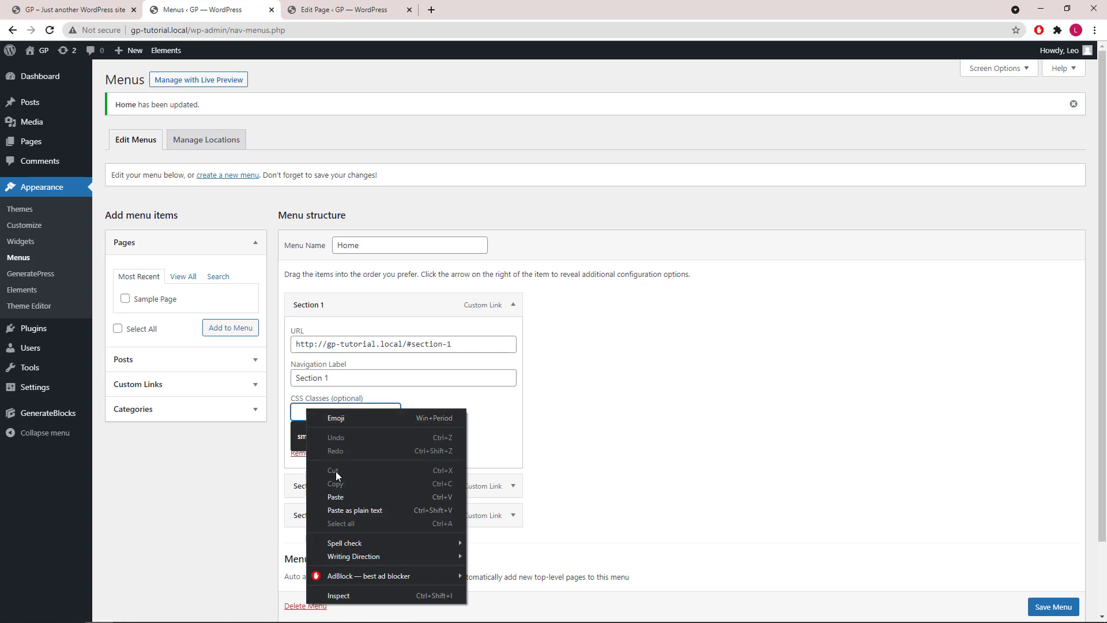
{"action": "left_click", "coordinate": [338, 497]}
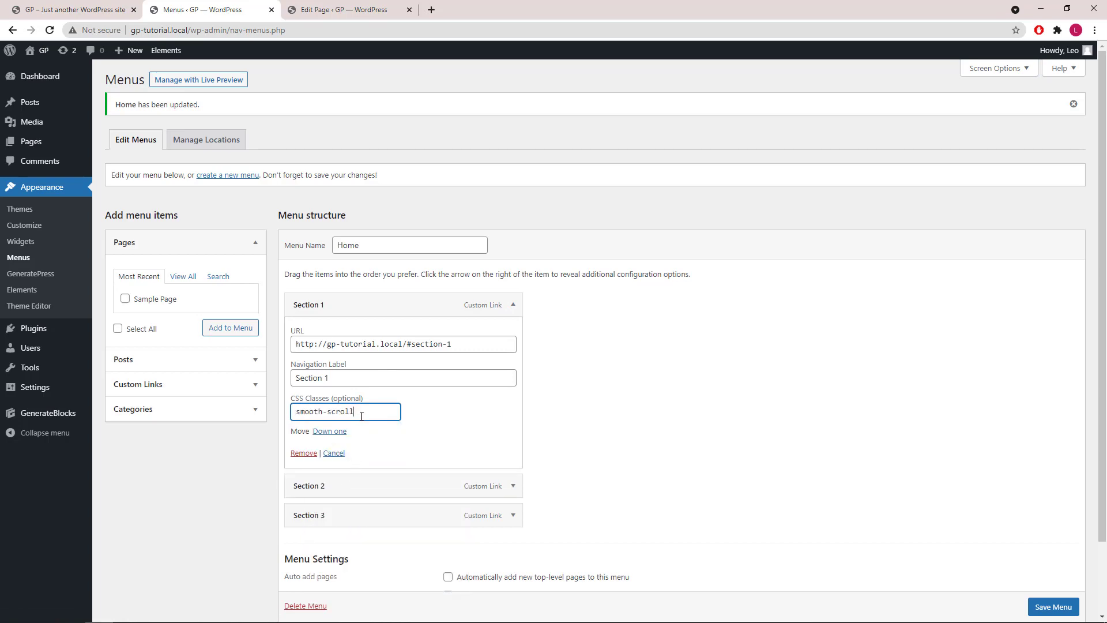
Step: Add smooth-scroll to the CSS Classes of the Section 2 and Section 3 menu items
{"action": "left_click", "coordinate": [513, 486]}
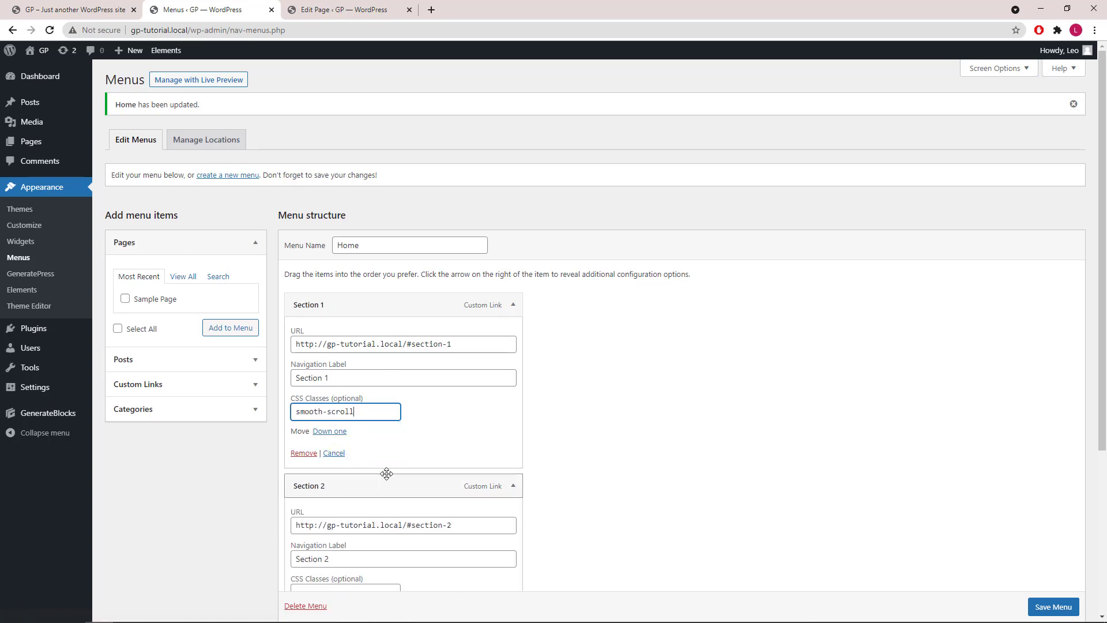
{"action": "scroll", "coordinate": [387, 472], "scroll_direction": "down", "scroll_amount": 2}
{"action": "left_click", "coordinate": [346, 420]}
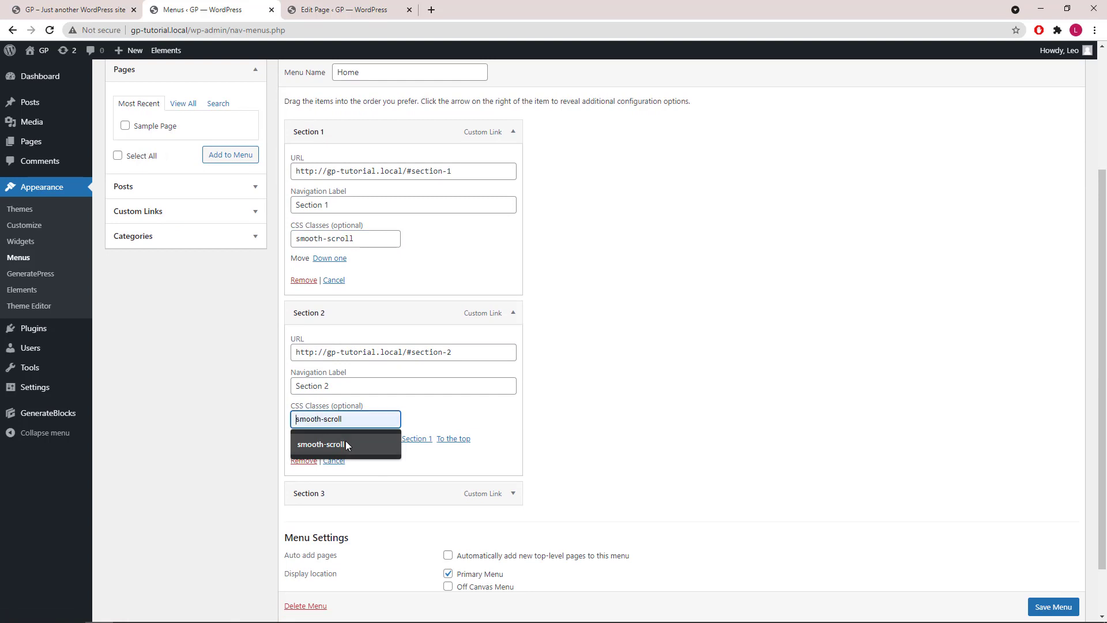
{"action": "left_click", "coordinate": [344, 444]}
{"action": "left_click", "coordinate": [513, 494]}
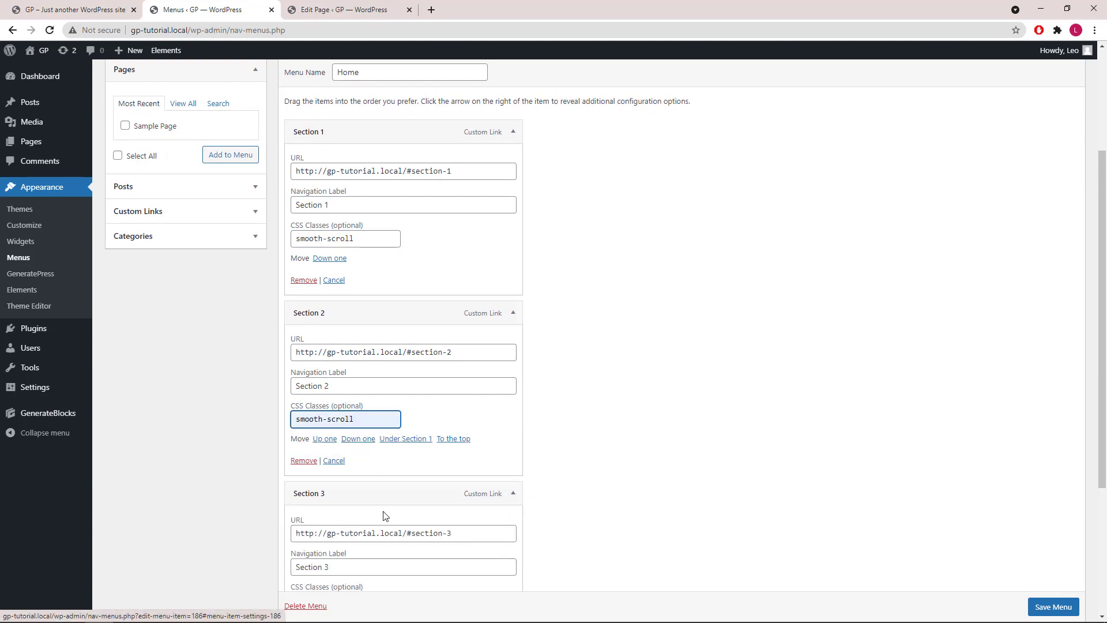
{"action": "scroll", "coordinate": [372, 477], "scroll_direction": "down", "scroll_amount": 3}
{"action": "left_click", "coordinate": [352, 388]}
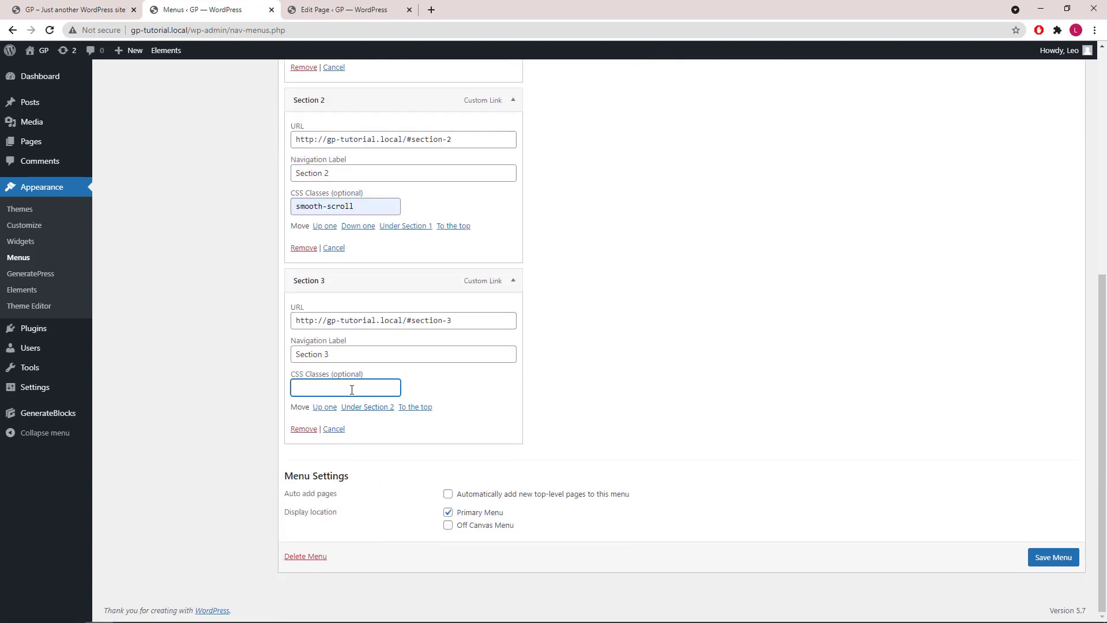
{"action": "right_click", "coordinate": [340, 383]}
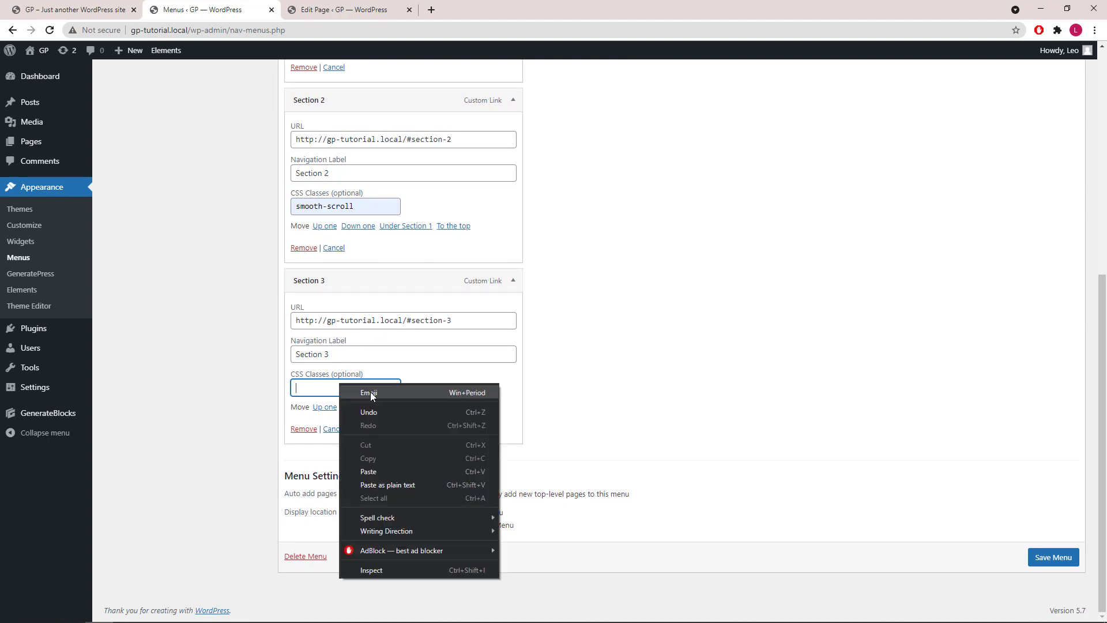
{"action": "left_click", "coordinate": [378, 467]}
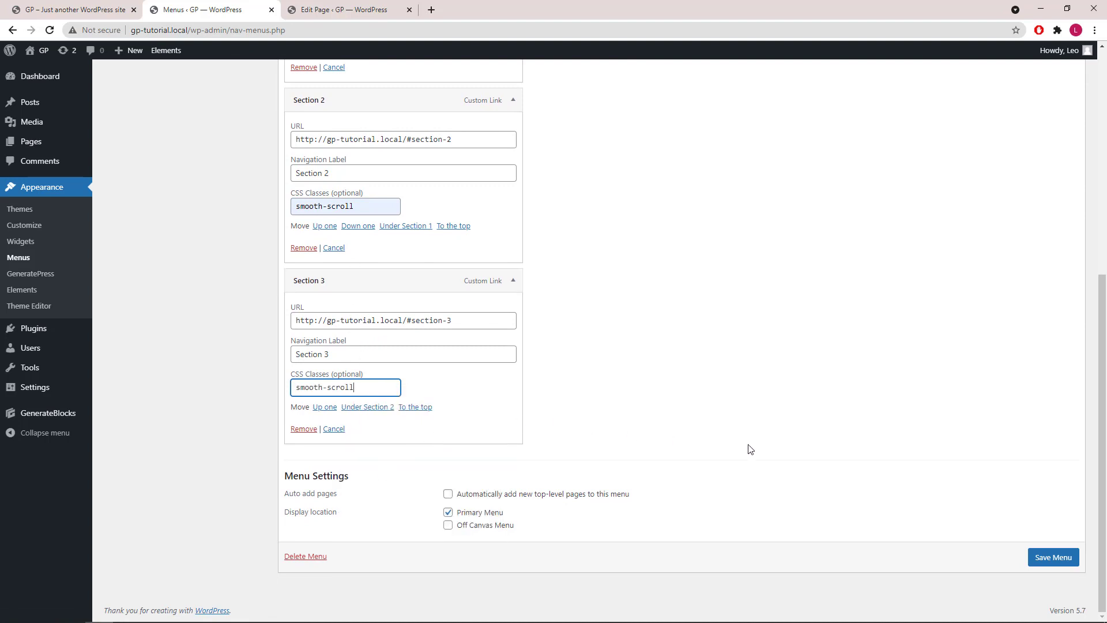
Step: Save the menu and reload the live site
{"action": "left_click", "coordinate": [1041, 558]}
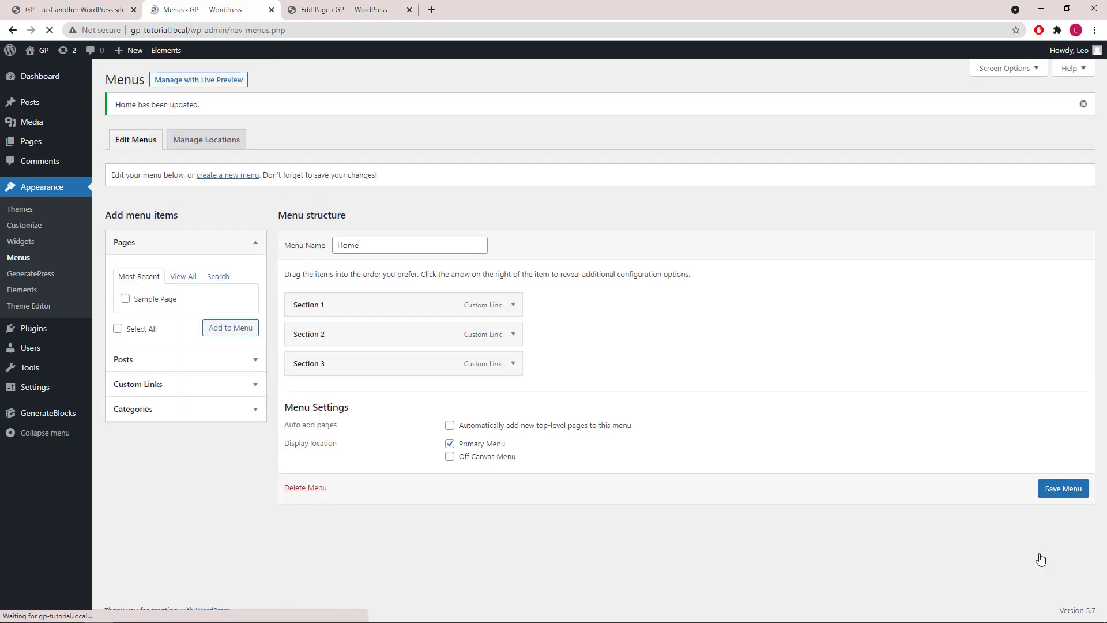
{"action": "left_click", "coordinate": [86, 10]}
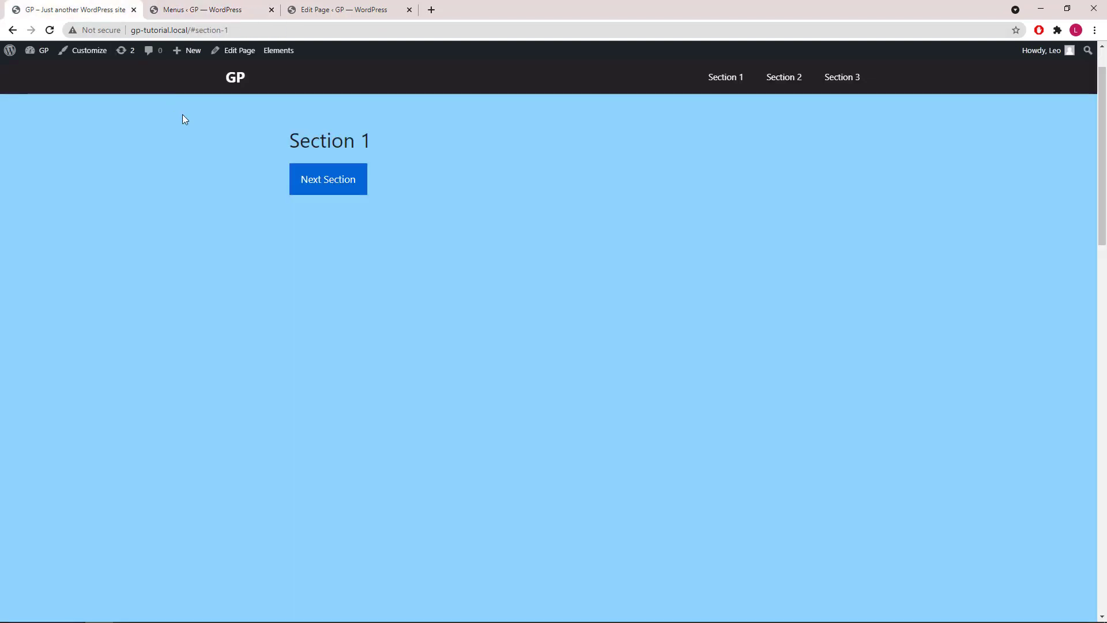
{"action": "right_click", "coordinate": [190, 125]}
{"action": "left_click", "coordinate": [211, 159]}
Step: Test the Section 2, Section 3, Section 2 and Section 1 nav links for smooth scrolling
{"action": "left_click", "coordinate": [787, 84]}
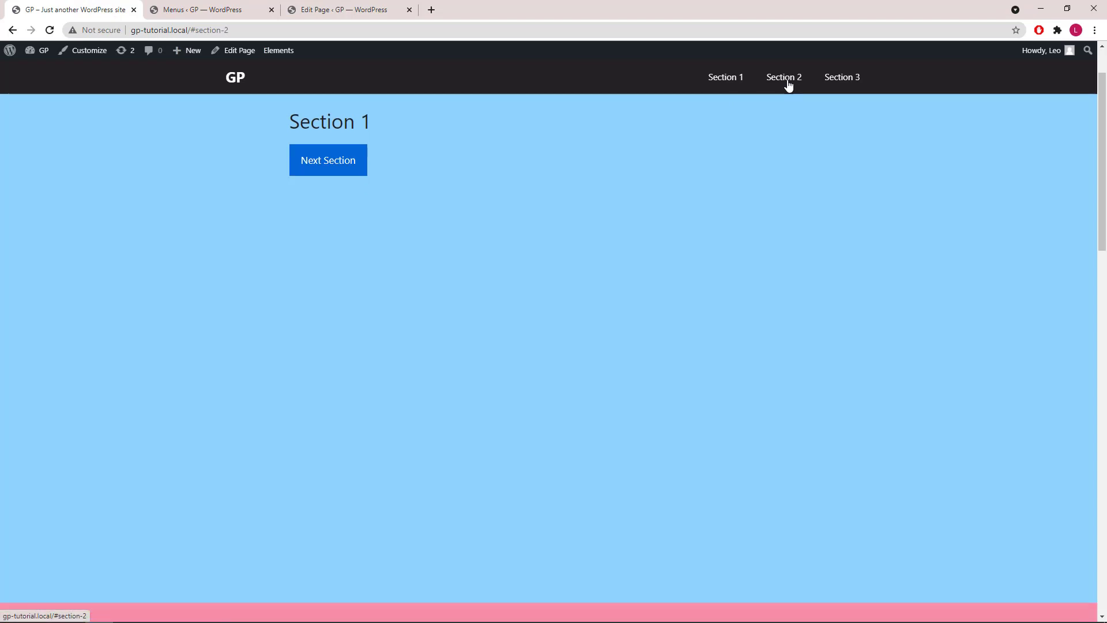
{"action": "left_click", "coordinate": [836, 83]}
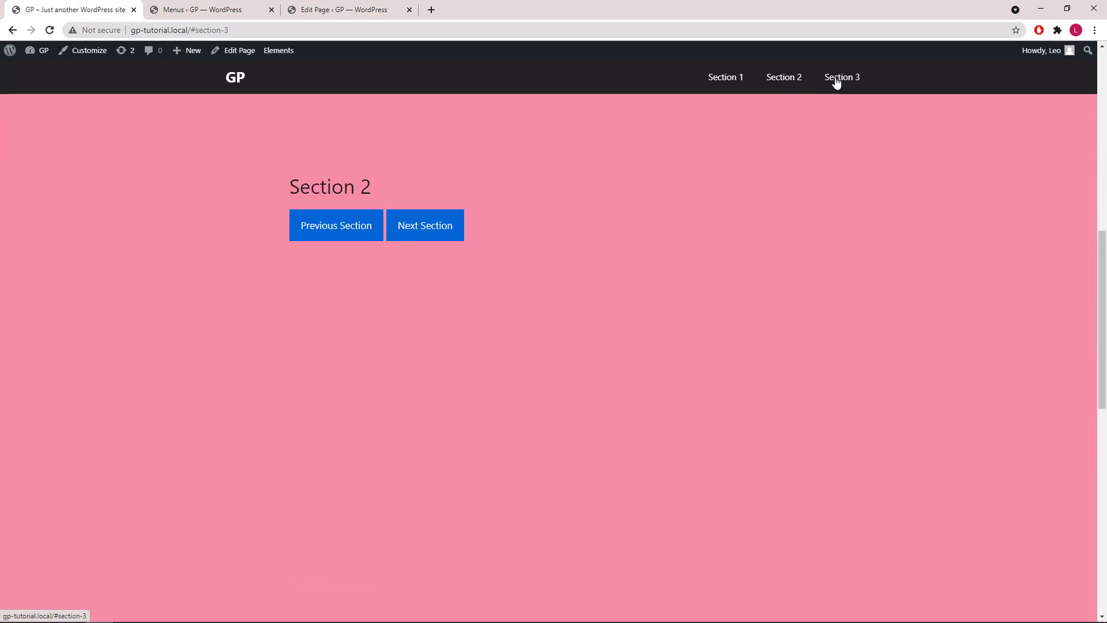
{"action": "left_click", "coordinate": [796, 84]}
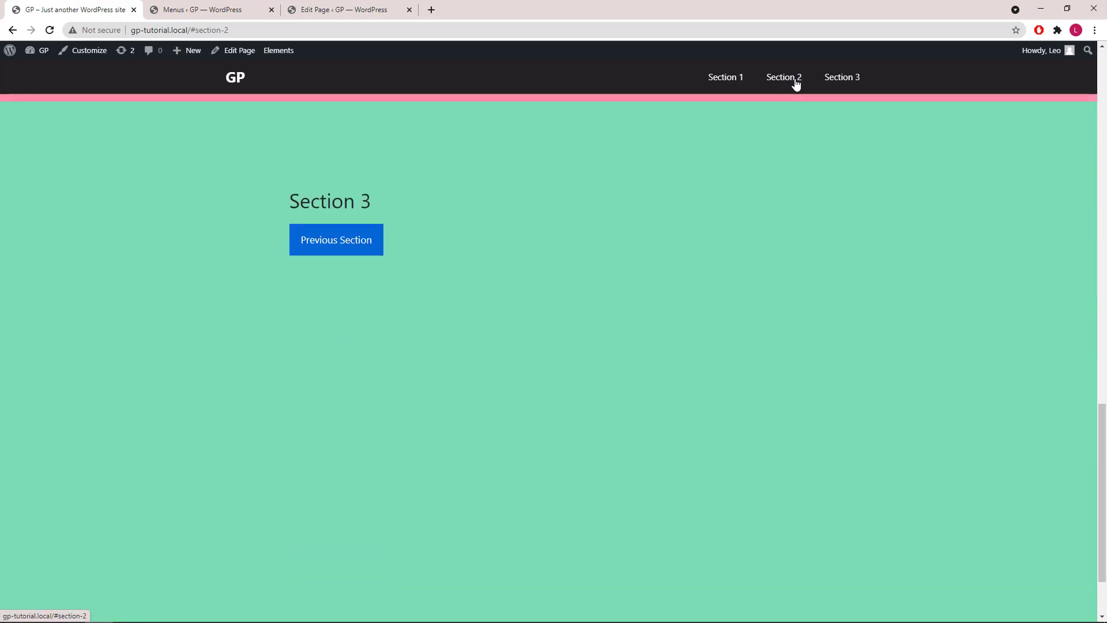
{"action": "left_click", "coordinate": [734, 81]}
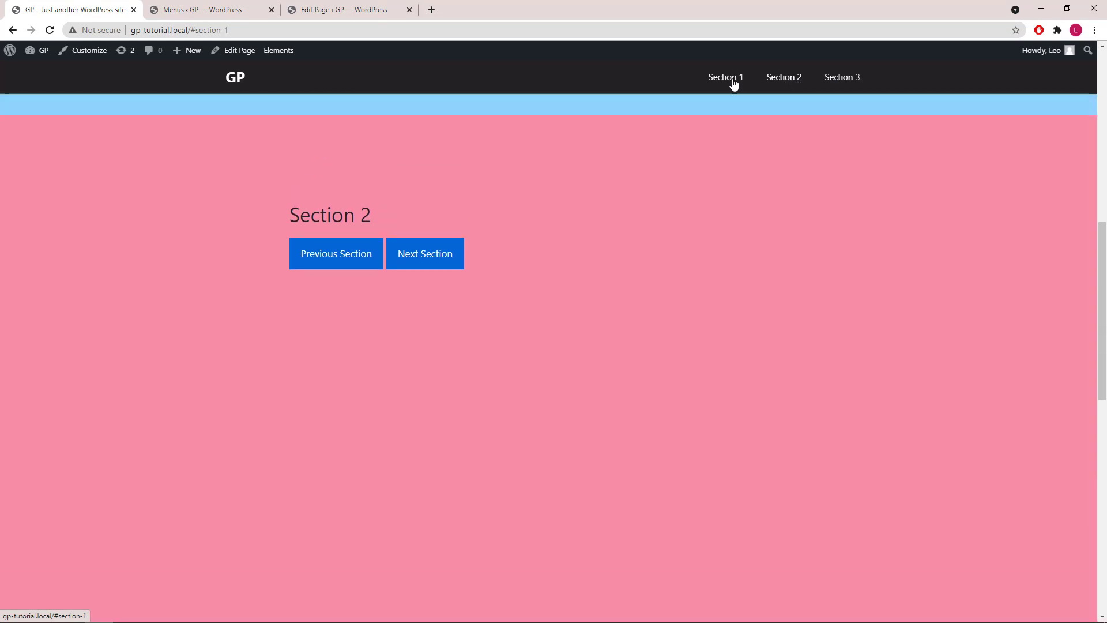